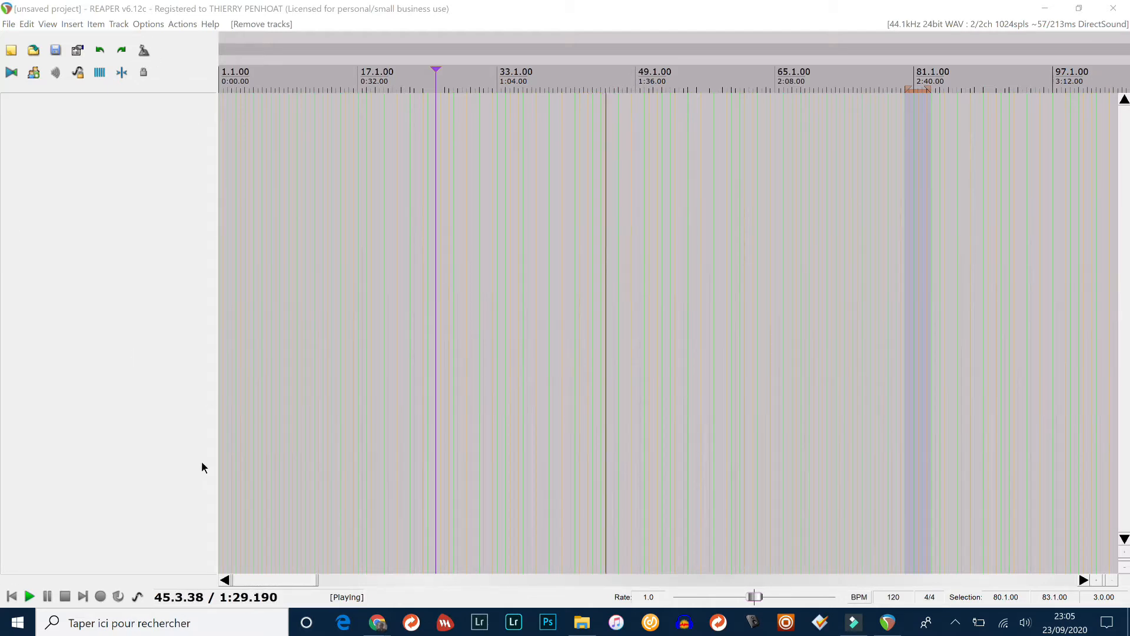
Step: Check the audio device settings page in the preferences, then leave the preferences without changing anything
{"action": "left_click", "coordinate": [400, 6]}
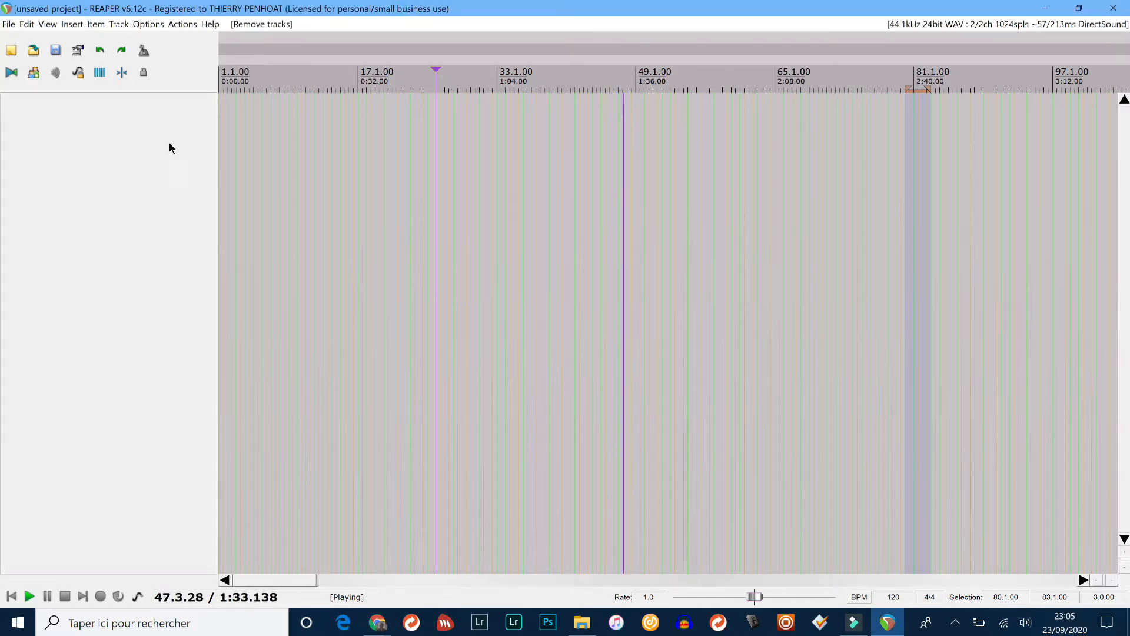
{"action": "left_click", "coordinate": [140, 26]}
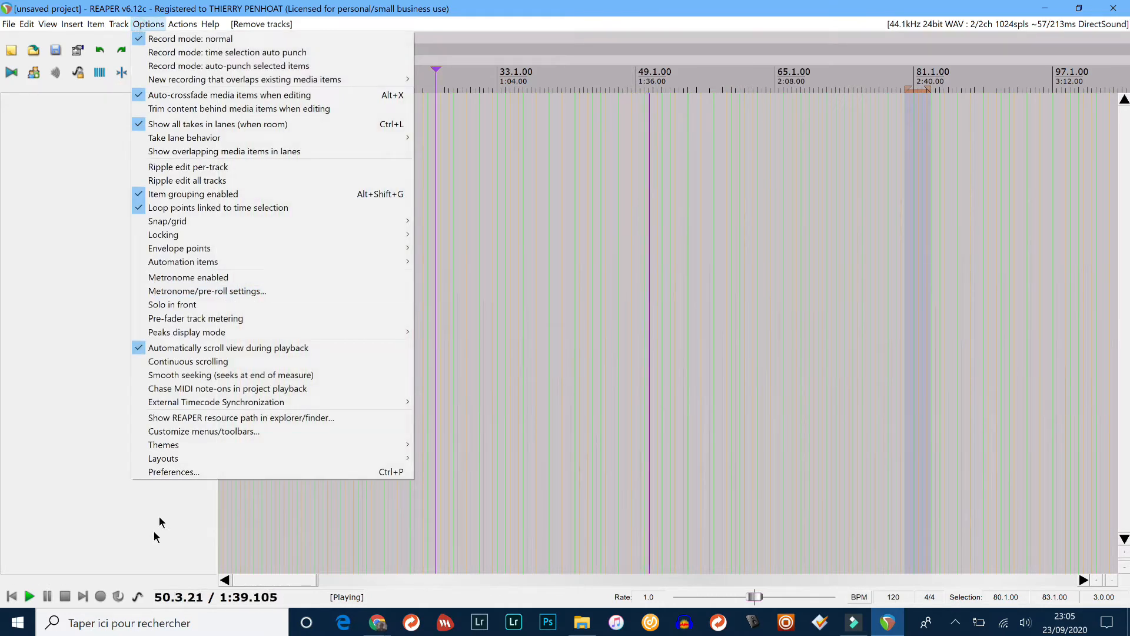
{"action": "left_click", "coordinate": [159, 471]}
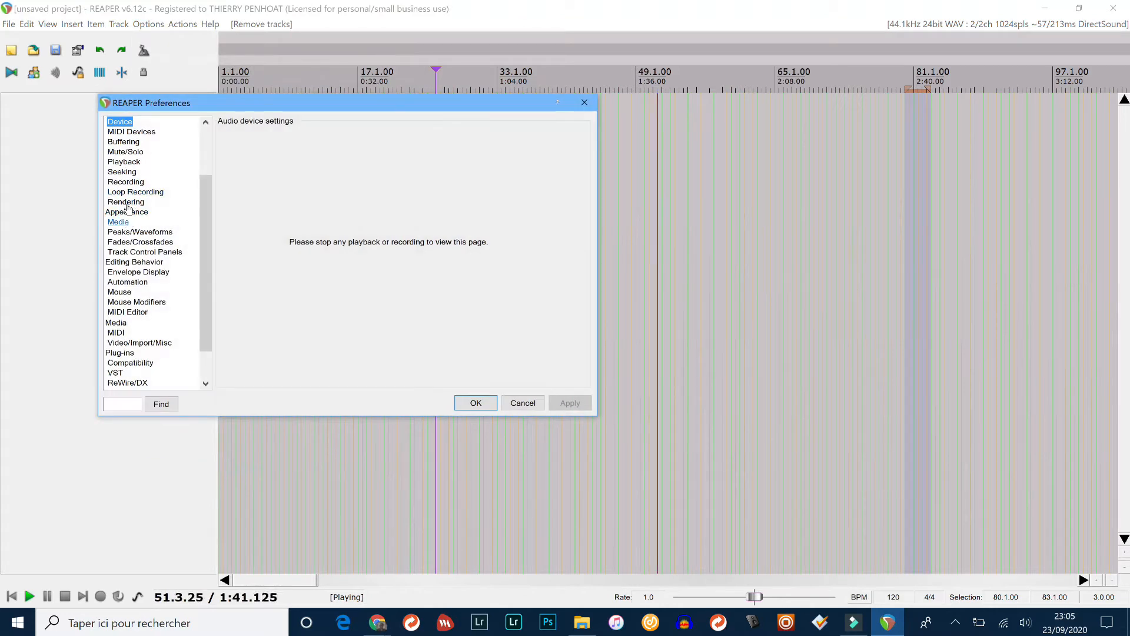
{"action": "left_click_drag", "start_coordinate": [205, 185], "coordinate": [205, 139]}
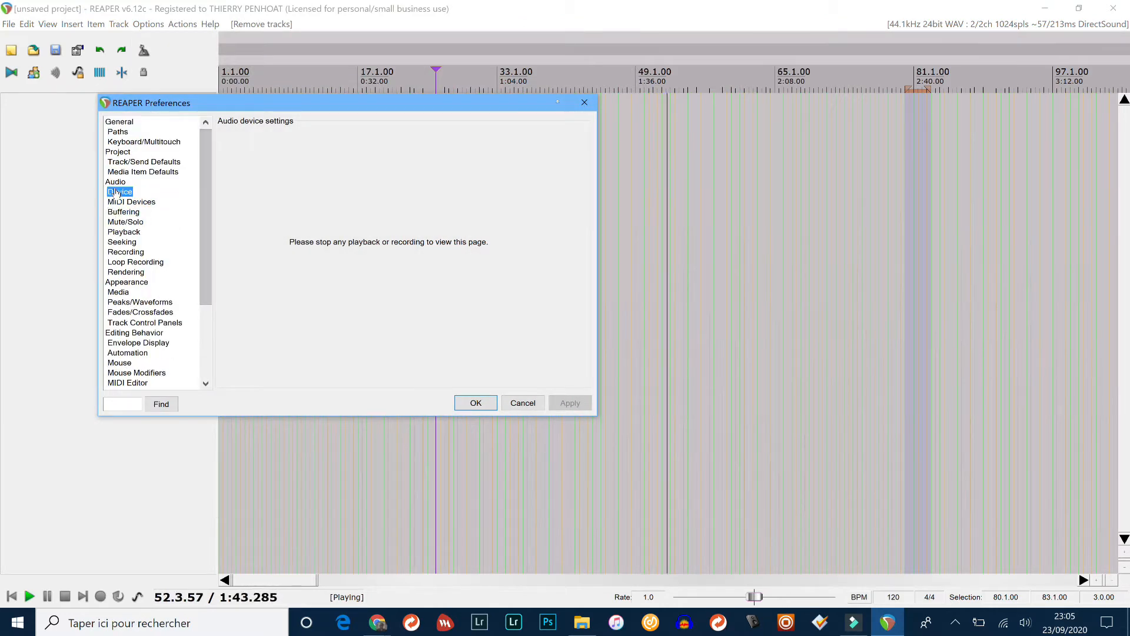
{"action": "left_click", "coordinate": [141, 182]}
{"action": "left_click", "coordinate": [121, 192]}
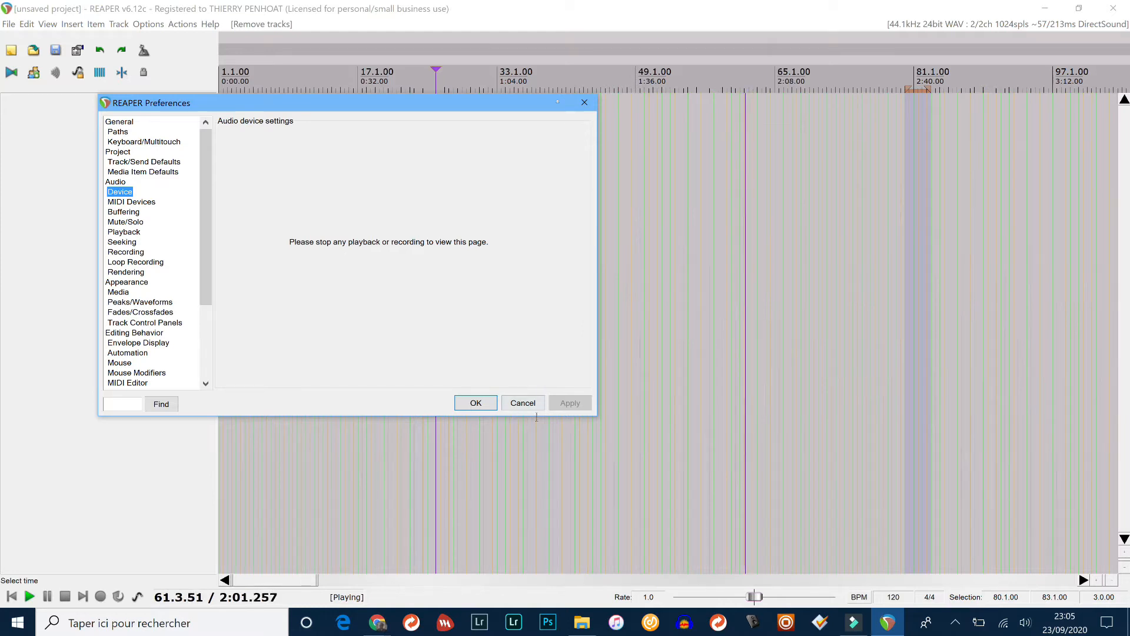
{"action": "left_click", "coordinate": [523, 403]}
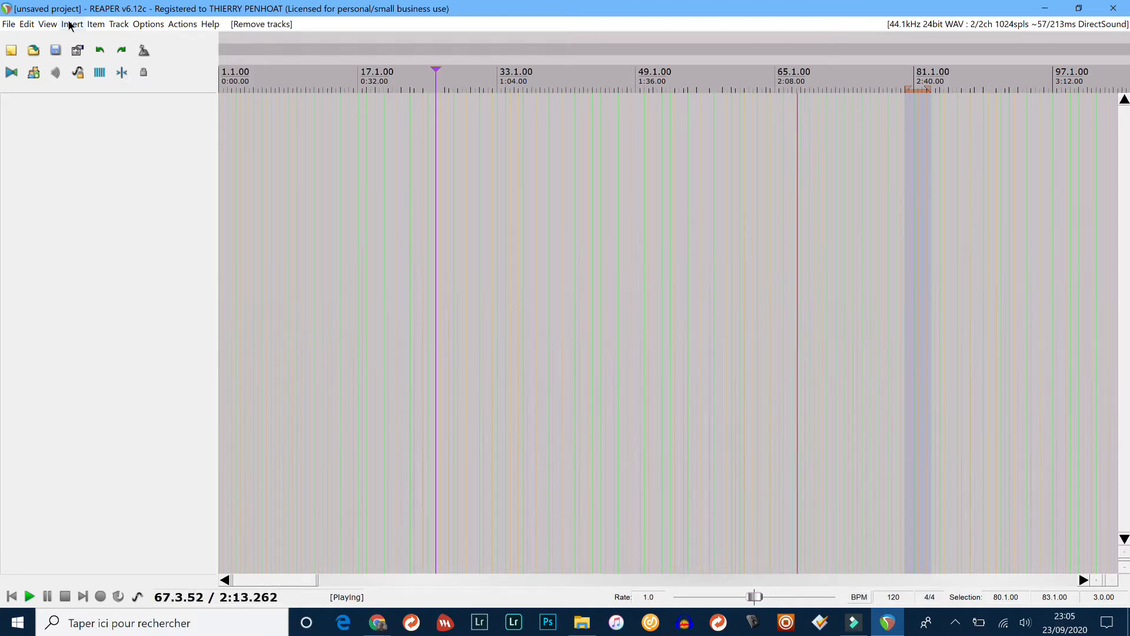
Step: Open the Media Explorer and browse up from the 2018 folder into the 2020 music folder
{"action": "left_click", "coordinate": [48, 25]}
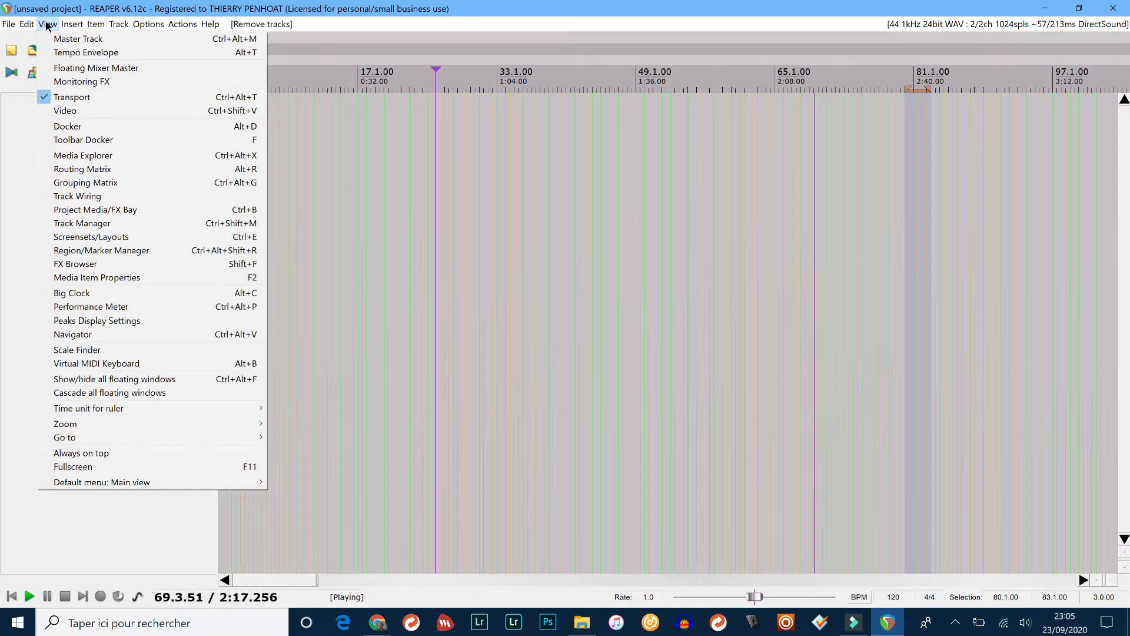
{"action": "left_click", "coordinate": [87, 155]}
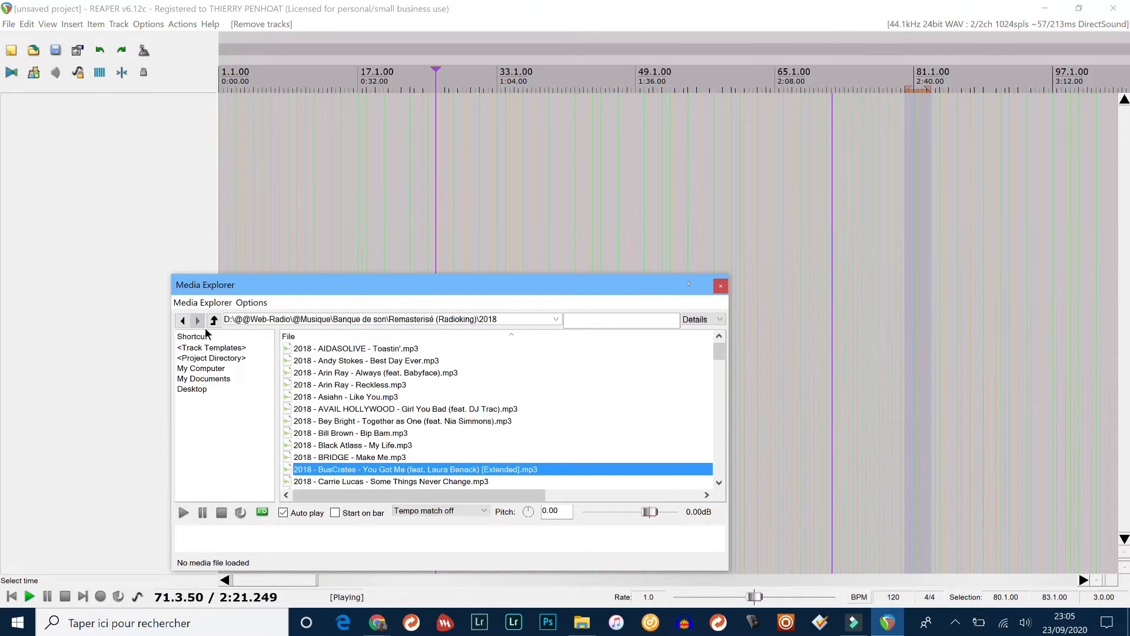
{"action": "left_click", "coordinate": [213, 321]}
{"action": "left_click_drag", "start_coordinate": [526, 288], "coordinate": [467, 297]}
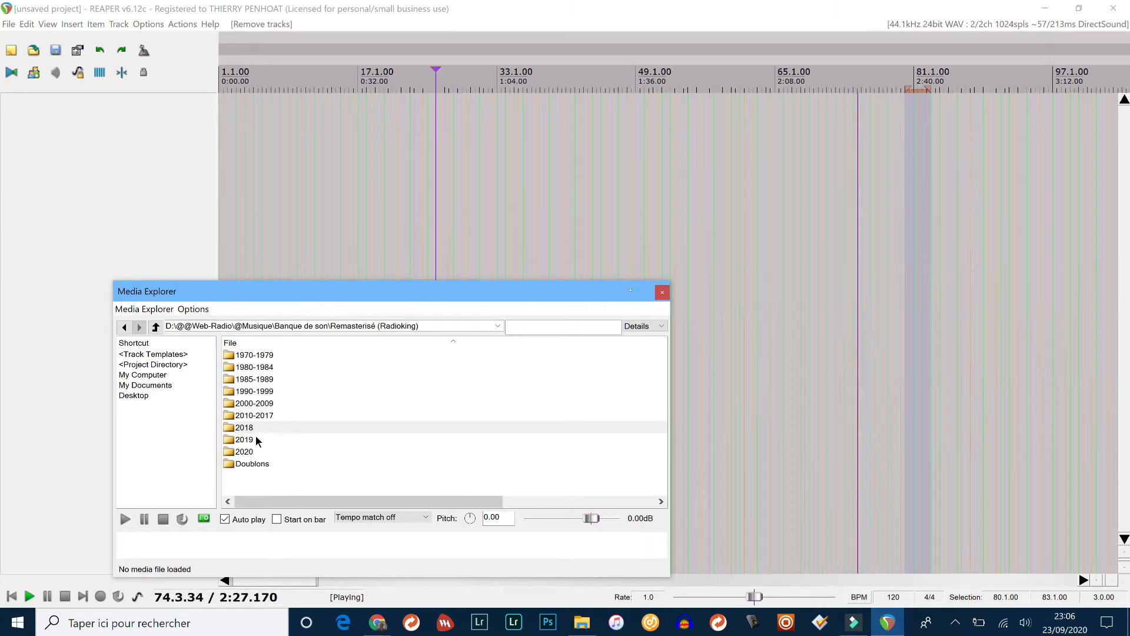
{"action": "double_click", "coordinate": [245, 451]}
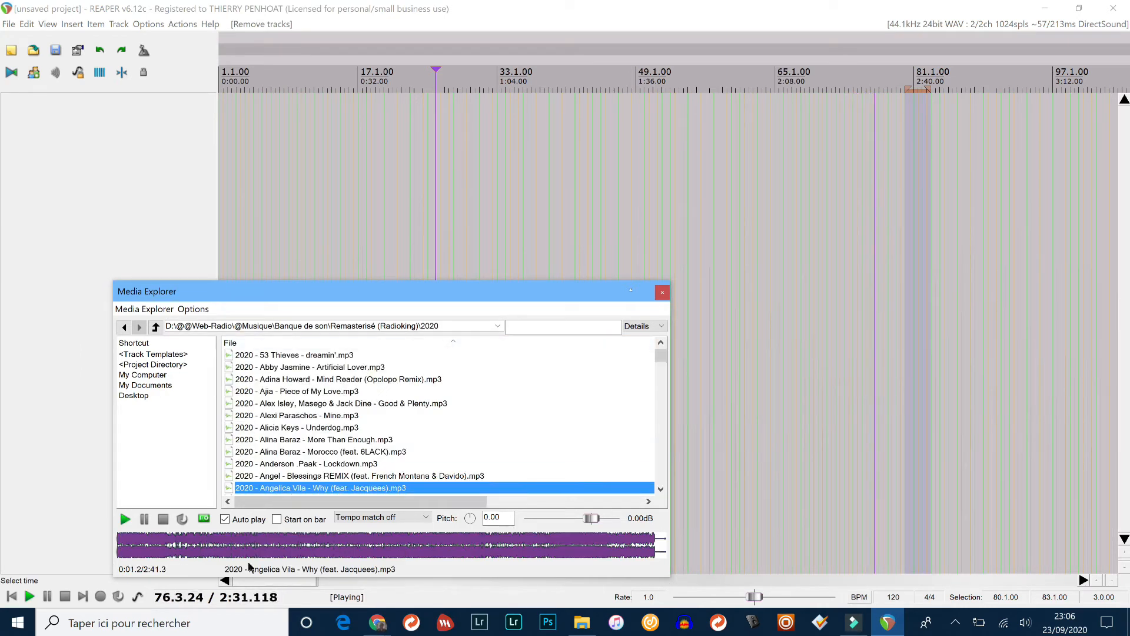
Step: Preview the Alina Baraz - More Than Enough and Alicia Keys - Underdog files, then stop the preview
{"action": "left_click", "coordinate": [164, 520]}
{"action": "left_click", "coordinate": [263, 440]}
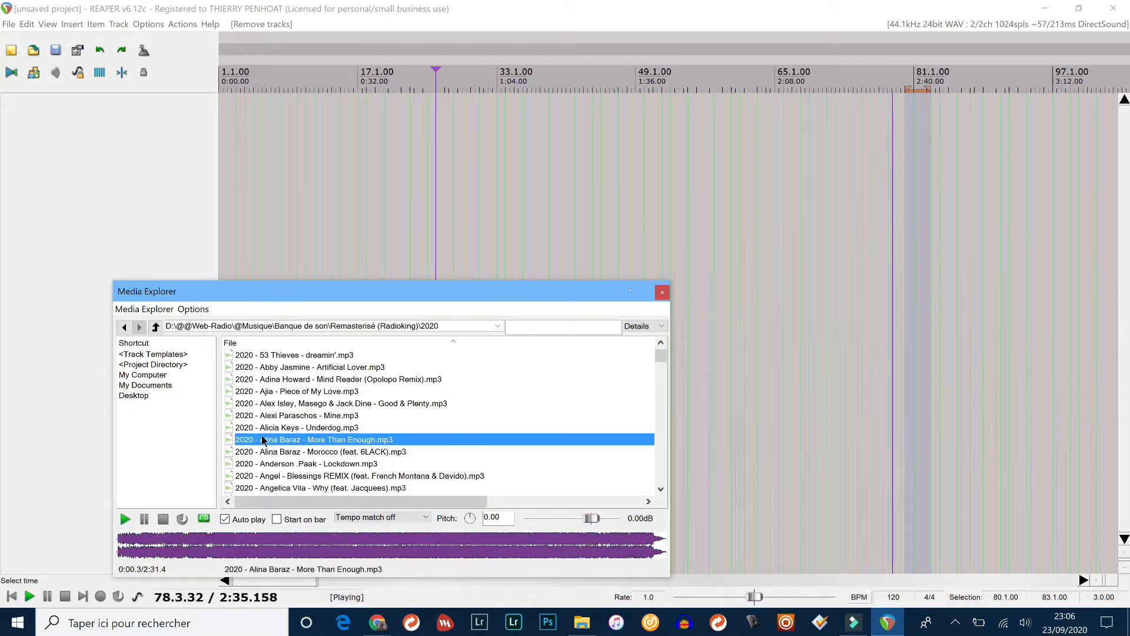
{"action": "left_click", "coordinate": [269, 433]}
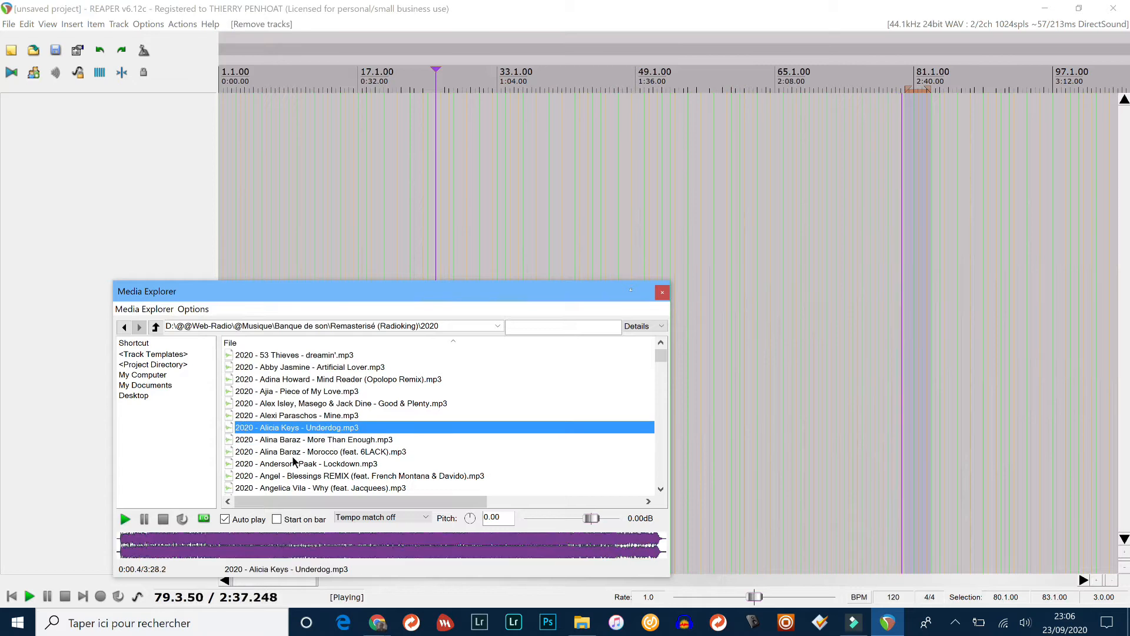
{"action": "left_click", "coordinate": [163, 519]}
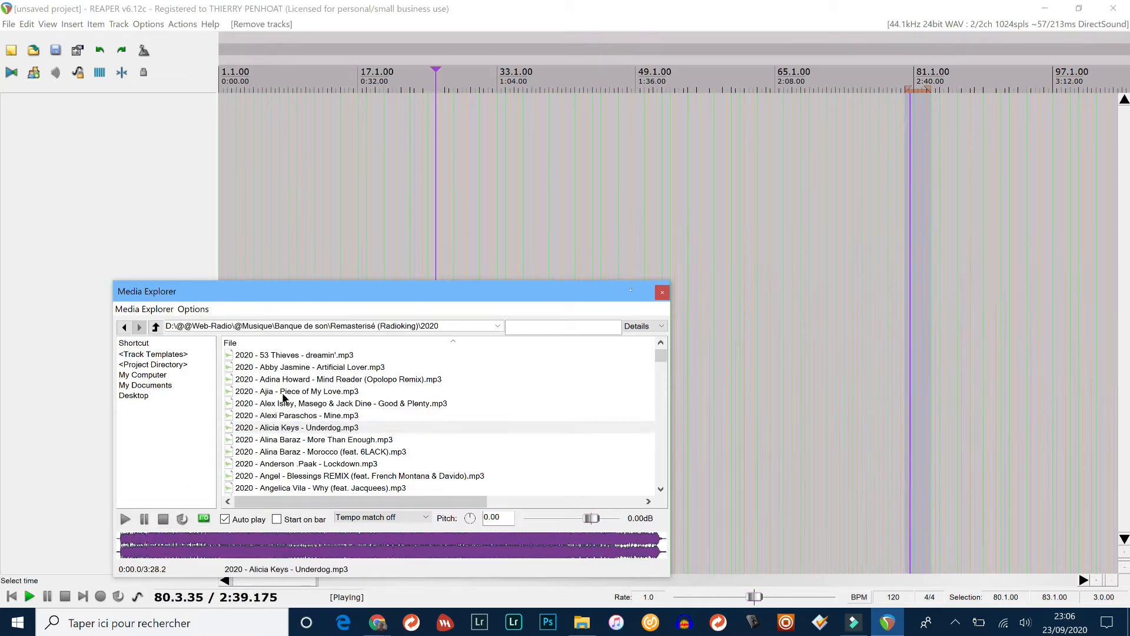
Step: Insert "2020 - 53 Thieves - dreamin'.mp3" on a new track at the project start and stop playback
{"action": "left_click", "coordinate": [241, 358]}
{"action": "left_click_drag", "start_coordinate": [240, 360], "coordinate": [231, 114]}
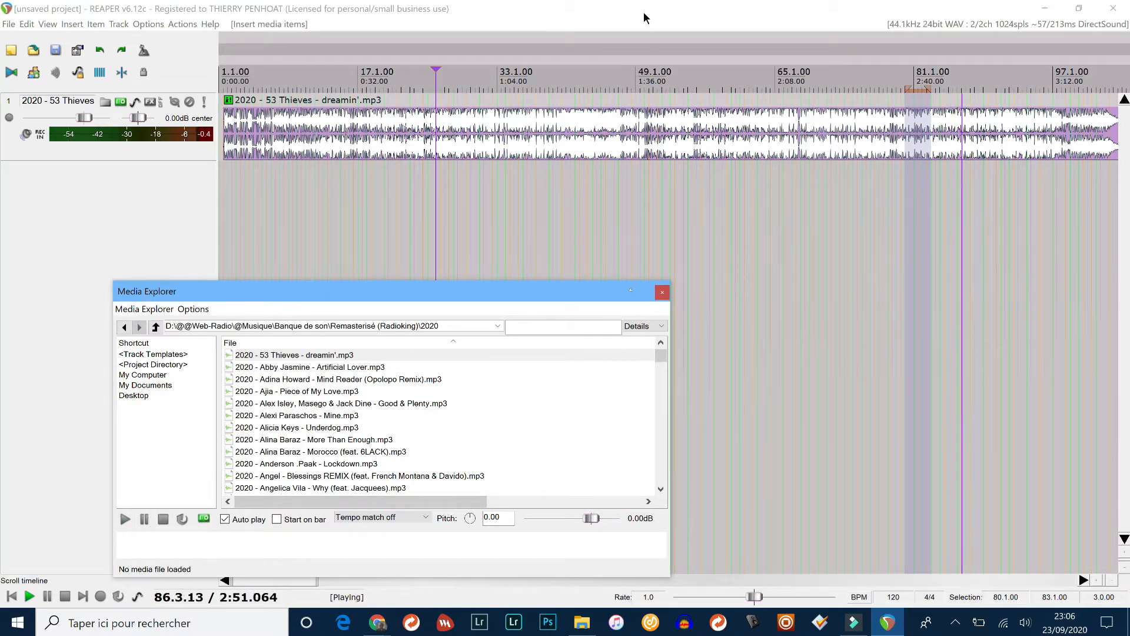
{"action": "scroll", "coordinate": [605, 205], "scroll_direction": "down", "scroll_amount": 6}
{"action": "scroll", "coordinate": [606, 205], "scroll_direction": "up", "scroll_amount": 2}
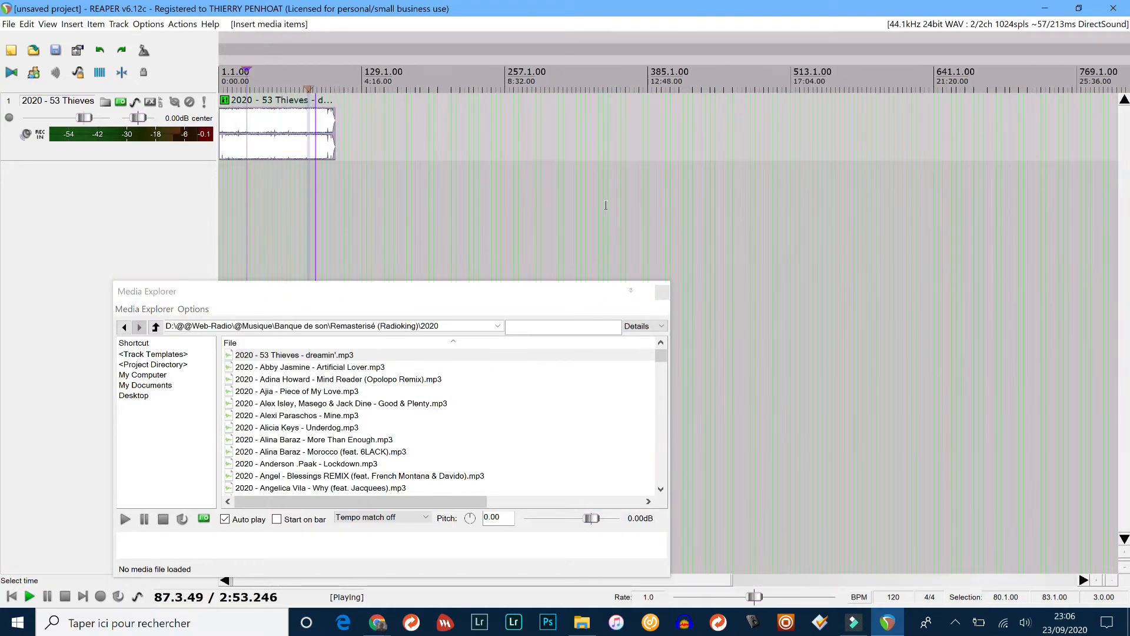
{"action": "left_click", "coordinate": [68, 596]}
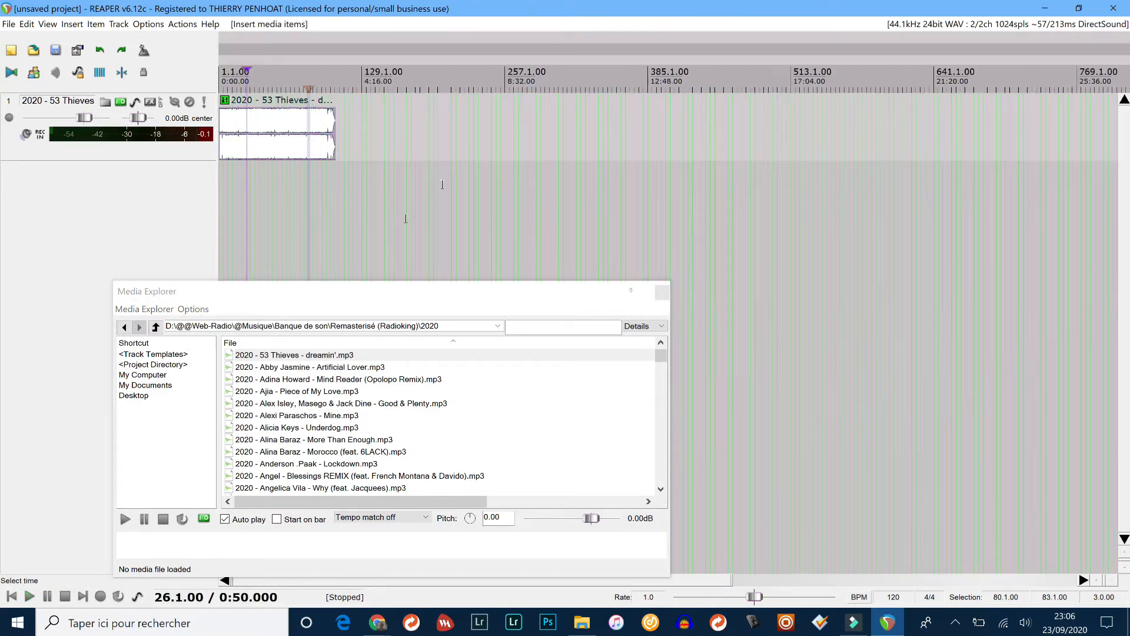
Step: Add Abby Jasmine - Artificial Lover on a new second track, Alina Baraz - Morocco on track 1 and Anderson .Paak - Lockdown on track 2, in sequence
{"action": "left_click_drag", "start_coordinate": [305, 368], "coordinate": [325, 196]}
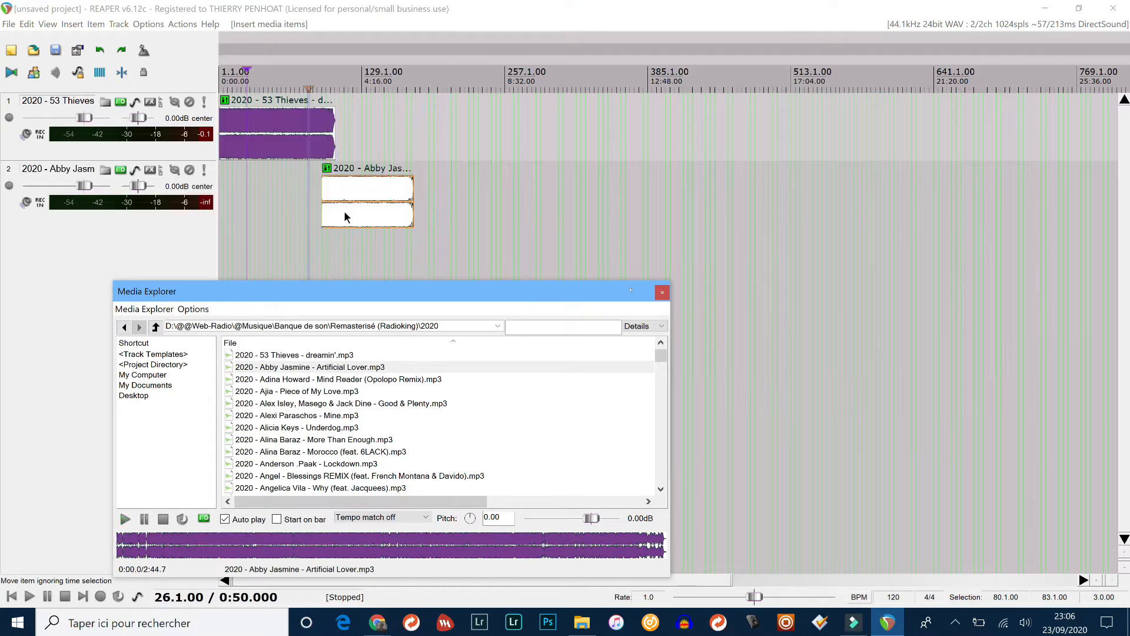
{"action": "left_click", "coordinate": [246, 452]}
{"action": "left_click_drag", "start_coordinate": [406, 286], "coordinate": [401, 128]}
{"action": "left_click_drag", "start_coordinate": [240, 466], "coordinate": [476, 187]}
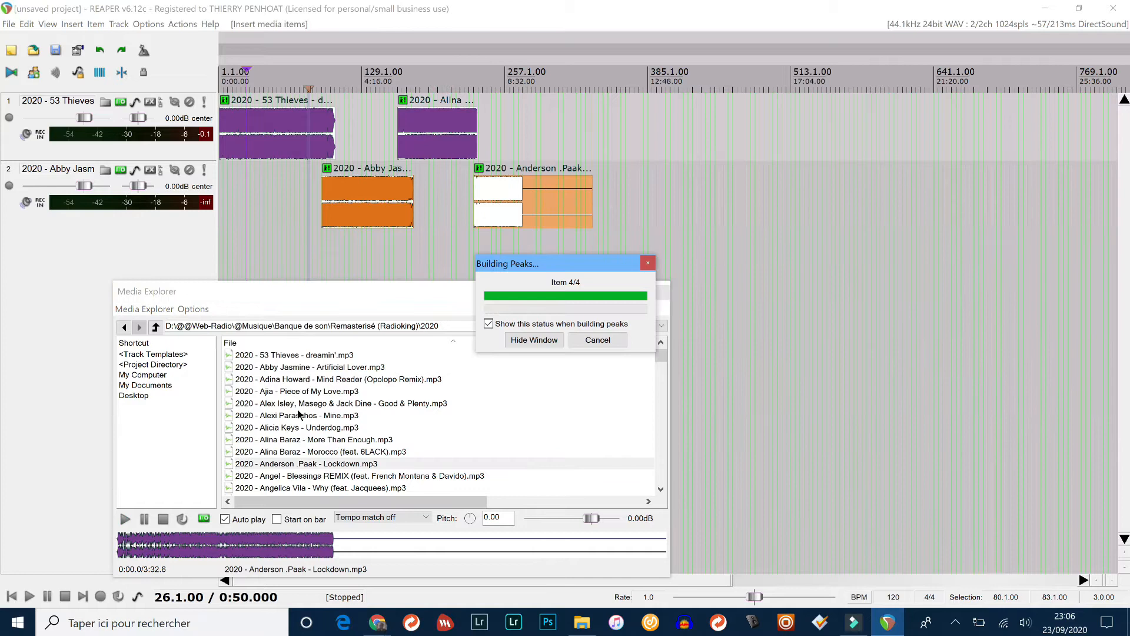
Step: Add Alex Isley, Masego & Jack Dine - Good & Plenty to track 1 and Bartón - Fan to track 2, overlapping the preceding songs slightly
{"action": "left_click_drag", "start_coordinate": [259, 404], "coordinate": [584, 128]}
{"action": "scroll", "coordinate": [281, 470], "scroll_direction": "down", "scroll_amount": 5}
{"action": "left_click_drag", "start_coordinate": [270, 464], "coordinate": [666, 237]}
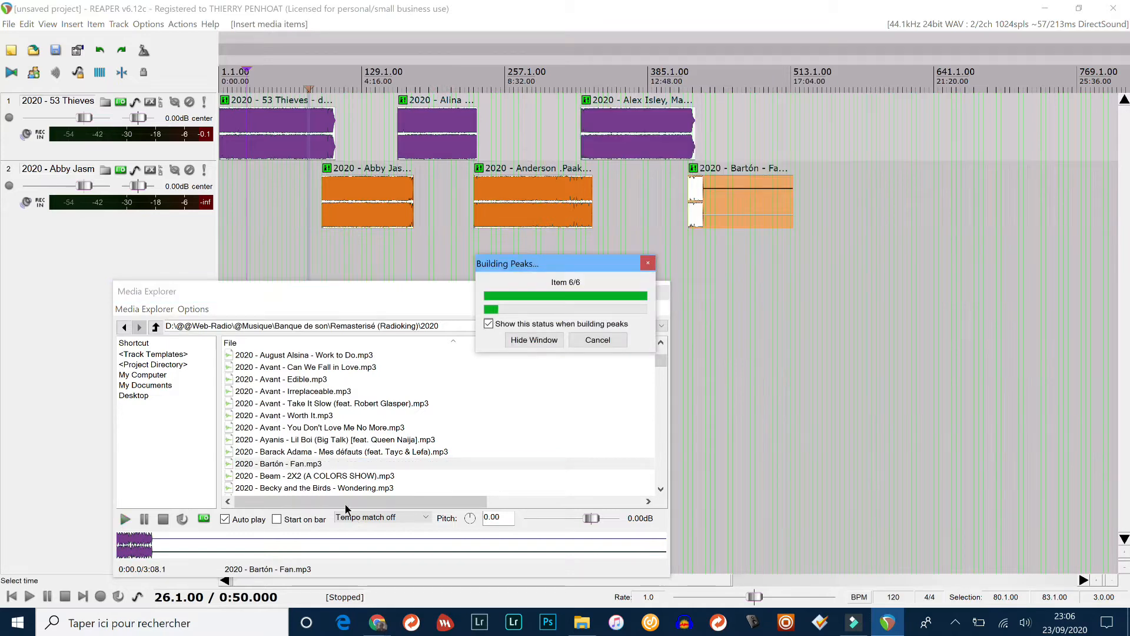
Step: Add BusCrates & Sally Green - Lost & Found to track 1, overlapping the end of the Bartón song
{"action": "scroll", "coordinate": [286, 436], "scroll_direction": "down", "scroll_amount": 6}
{"action": "left_click", "coordinate": [286, 430]}
{"action": "left_click_drag", "start_coordinate": [285, 435], "coordinate": [855, 250]}
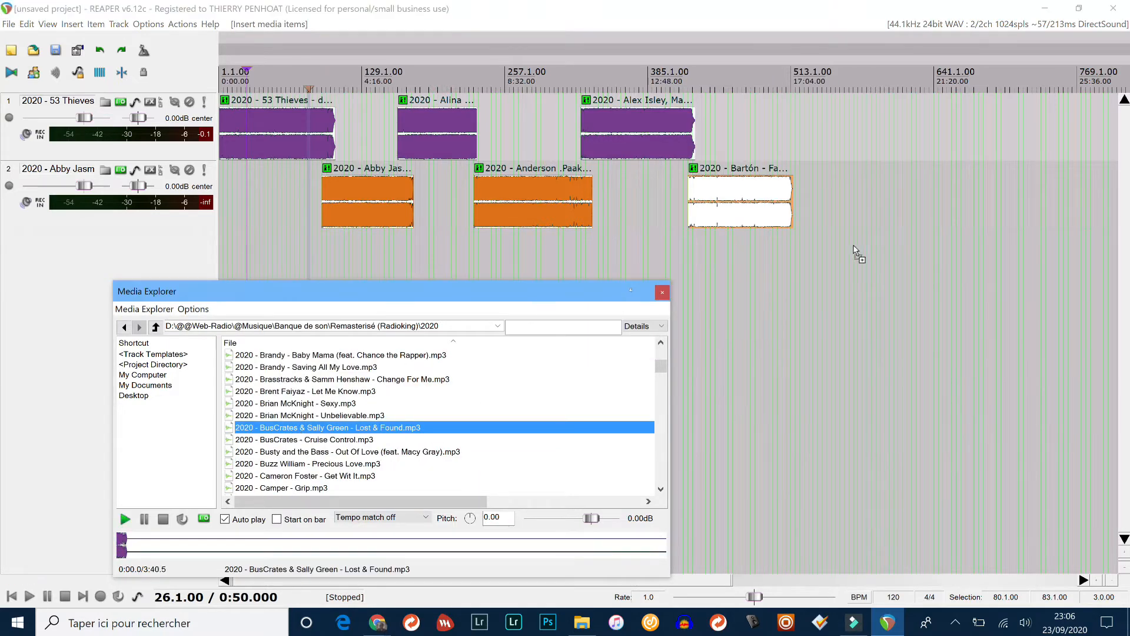
{"action": "left_click_drag", "start_coordinate": [802, 97], "coordinate": [776, 121]}
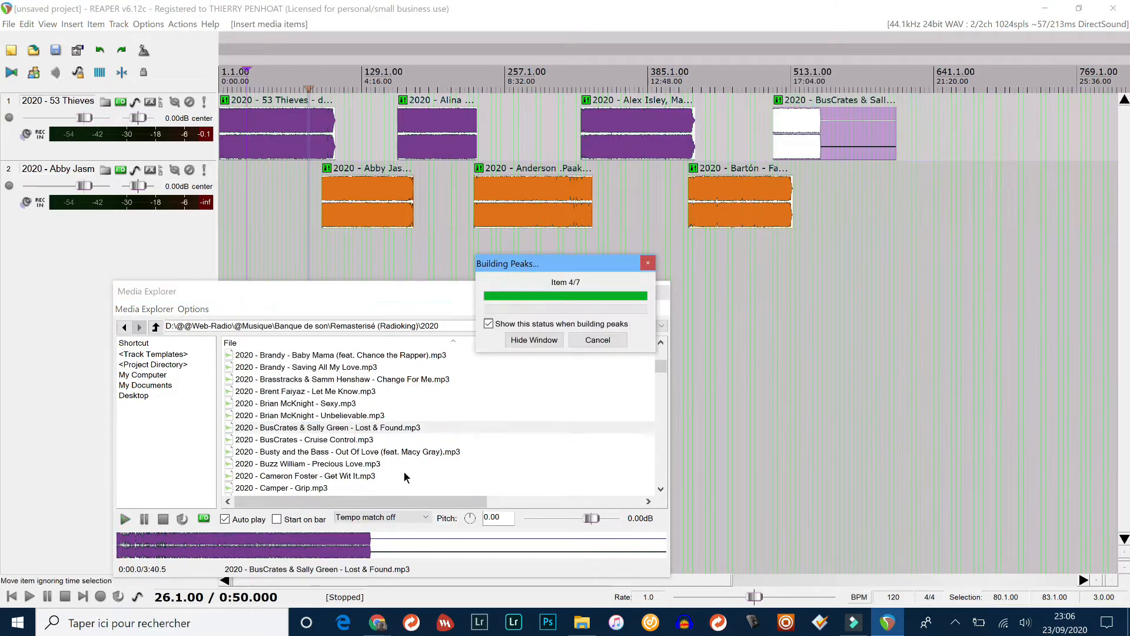
Step: Add Chronixx - Same Prayer to track 2 and Cookin Soul - A$ap Doggy to track 1, and stop the file preview
{"action": "scroll", "coordinate": [347, 448], "scroll_direction": "down", "scroll_amount": 5}
{"action": "left_click", "coordinate": [415, 440]}
{"action": "left_click_drag", "start_coordinate": [415, 440], "coordinate": [895, 202]}
{"action": "left_click_drag", "start_coordinate": [266, 453], "coordinate": [1020, 179]}
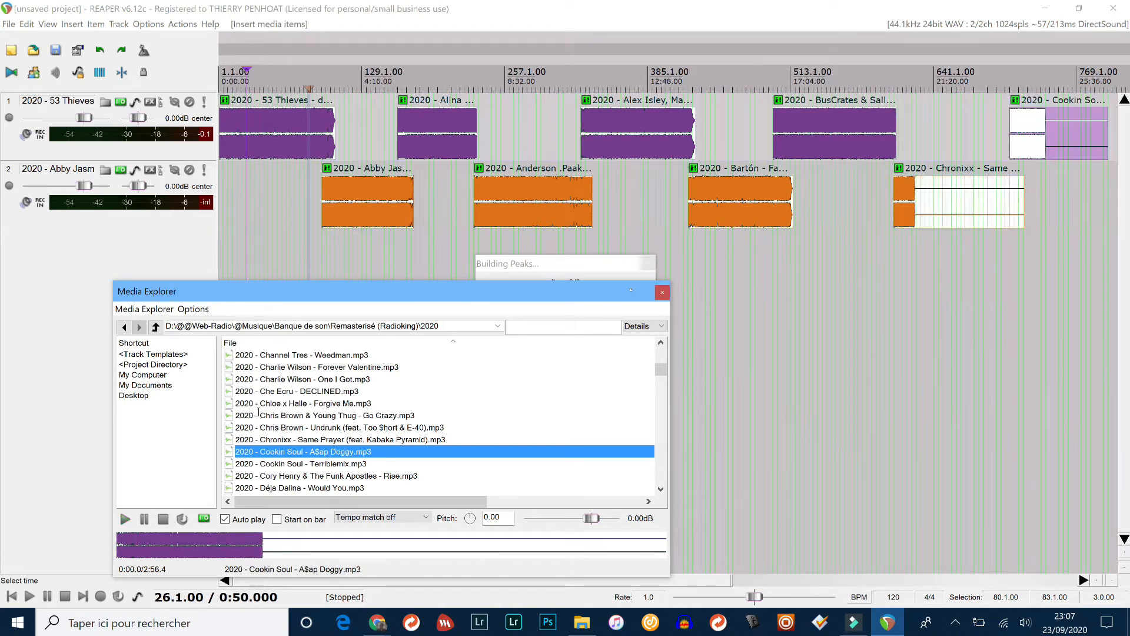
{"action": "left_click", "coordinate": [163, 518]}
{"action": "left_click", "coordinate": [163, 519]}
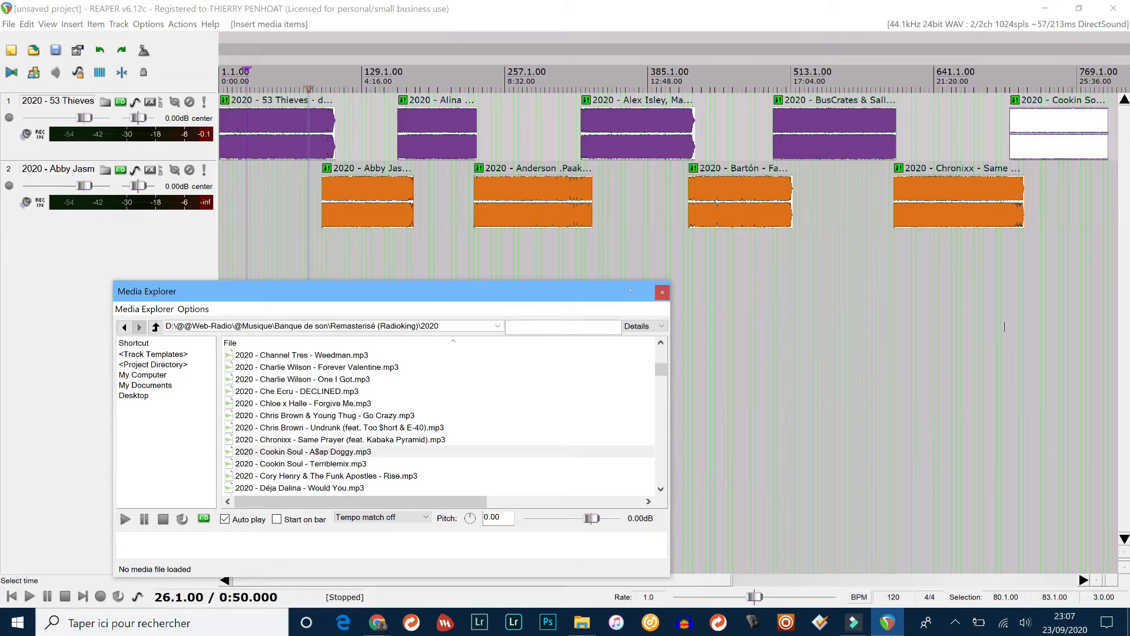
Step: Move the edit cursor to the project end and close the Media Explorer
{"action": "key", "text": "End"}
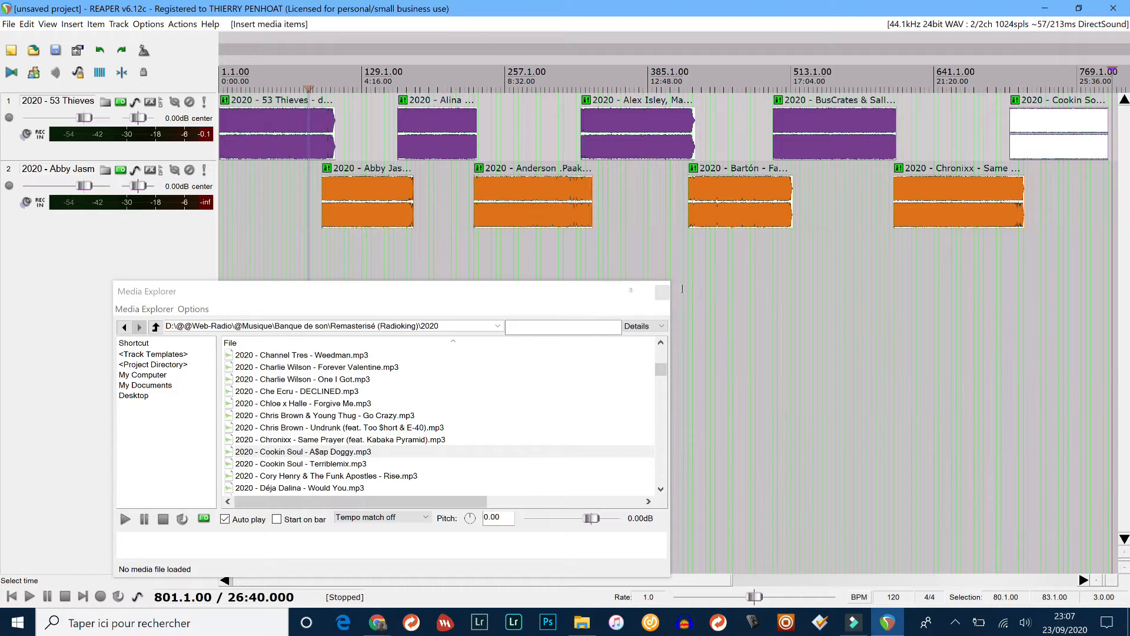
{"action": "left_click", "coordinate": [662, 293]}
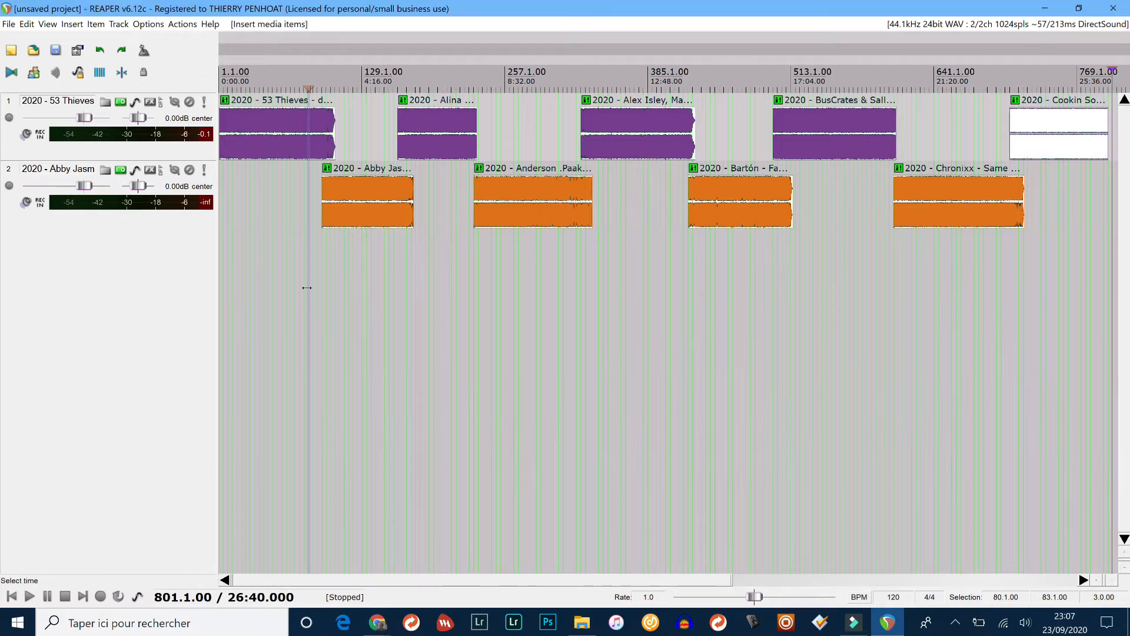
{"action": "scroll", "coordinate": [437, 211], "scroll_direction": "up", "scroll_amount": 3}
{"action": "scroll", "coordinate": [437, 211], "scroll_direction": "down", "scroll_amount": 7}
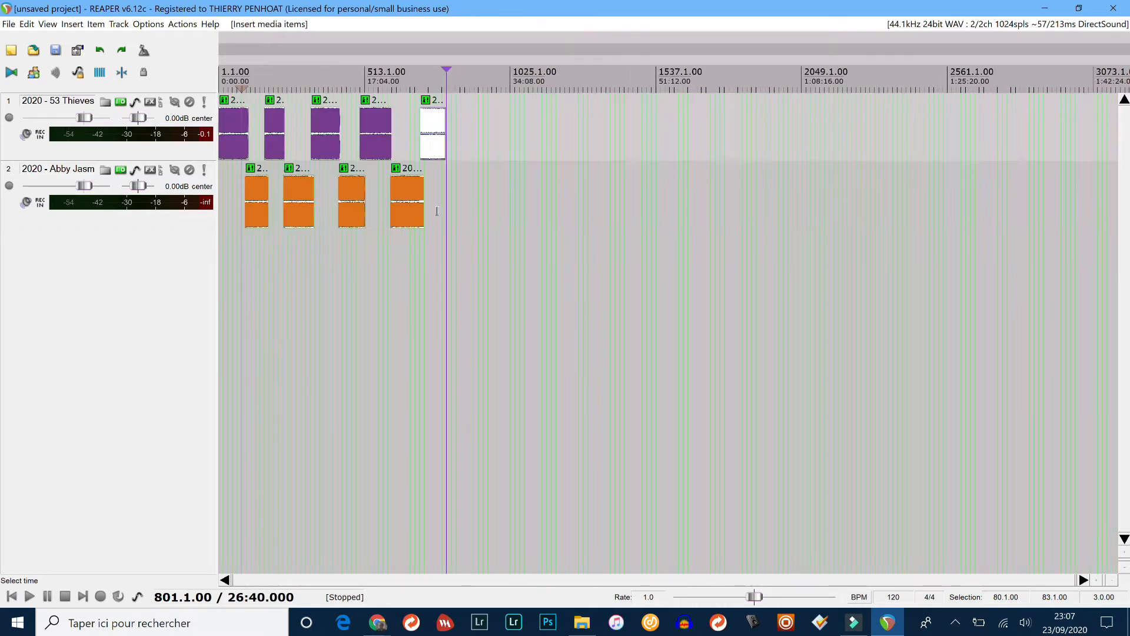
{"action": "scroll", "coordinate": [437, 210], "scroll_direction": "up", "scroll_amount": 3}
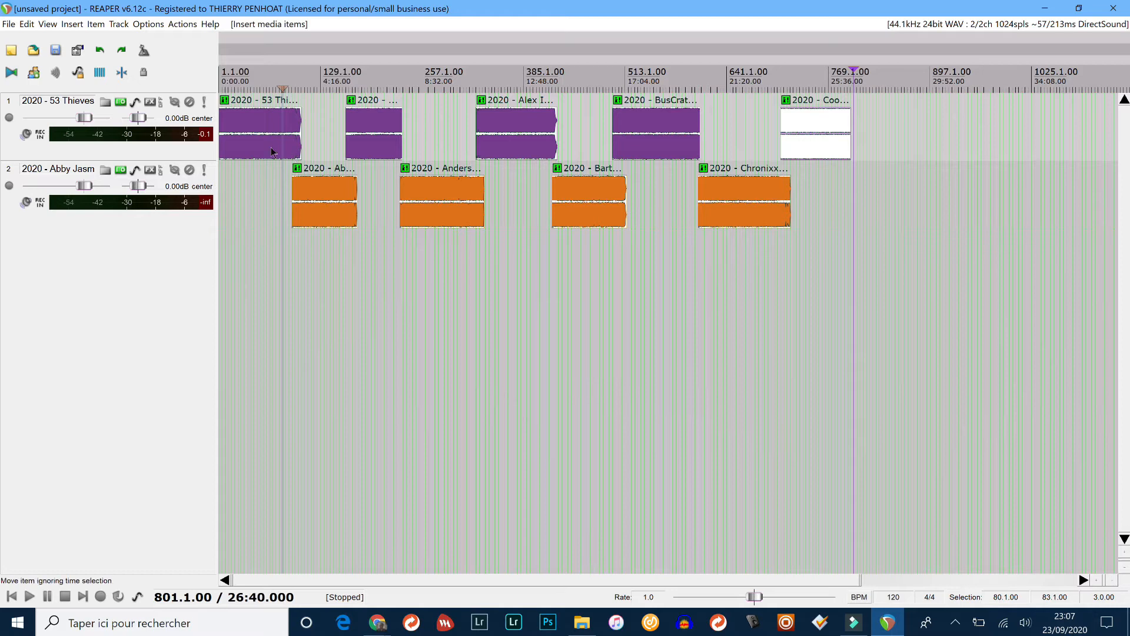
Step: Move the Abby Jasmine item earlier to about bar 87, overlapping the first song, and set a time selection from 87.2.00 to 89.4.00
{"action": "left_click", "coordinate": [293, 67]}
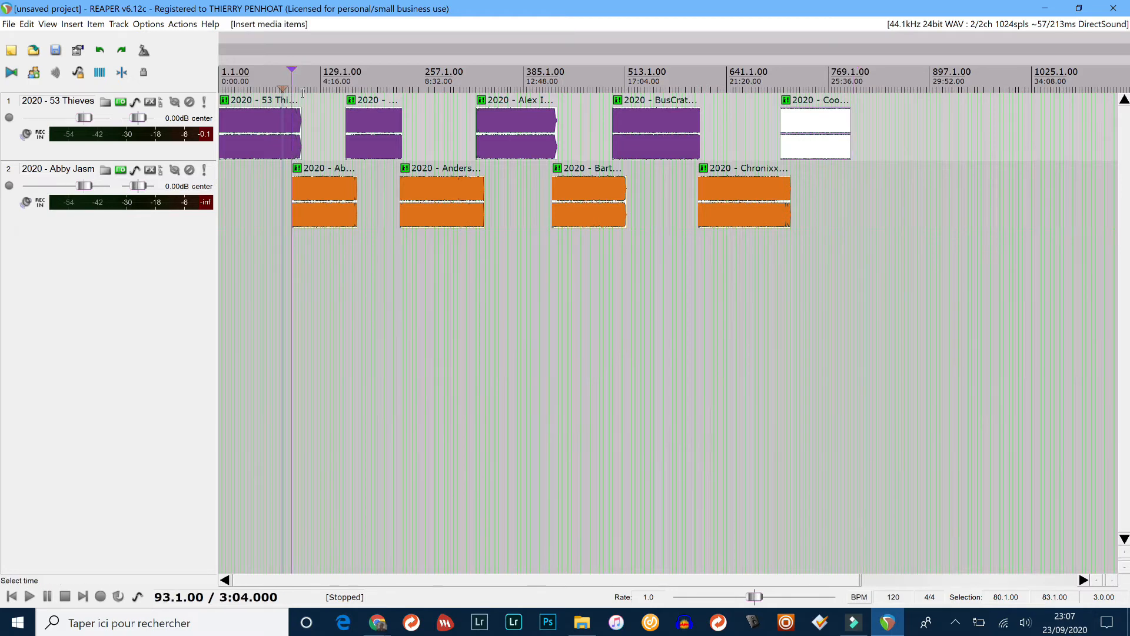
{"action": "scroll", "coordinate": [303, 92], "scroll_direction": "up", "scroll_amount": 7}
{"action": "scroll", "coordinate": [302, 92], "scroll_direction": "down", "scroll_amount": 1}
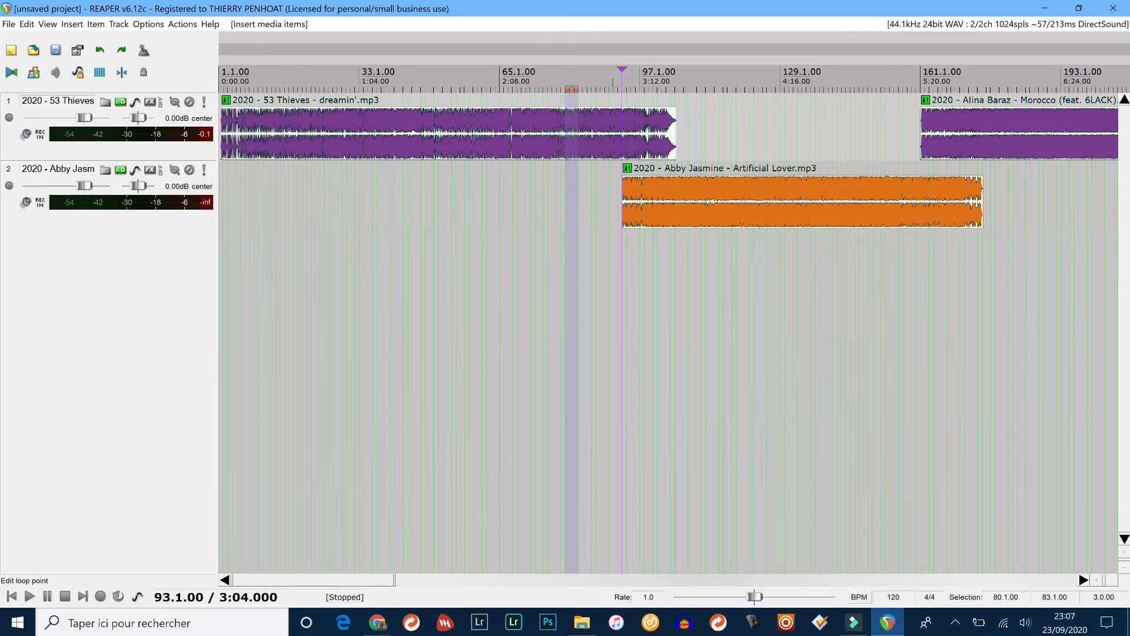
{"action": "left_click", "coordinate": [673, 193]}
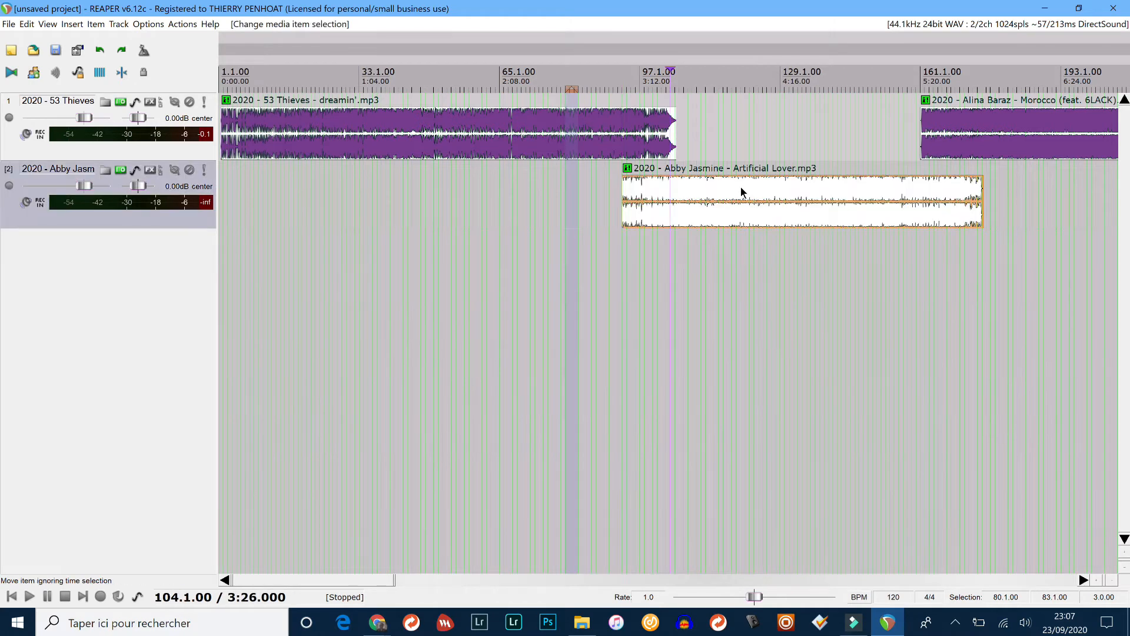
{"action": "left_click_drag", "start_coordinate": [741, 192], "coordinate": [718, 199]}
{"action": "scroll", "coordinate": [569, 215], "scroll_direction": "up", "scroll_amount": 5}
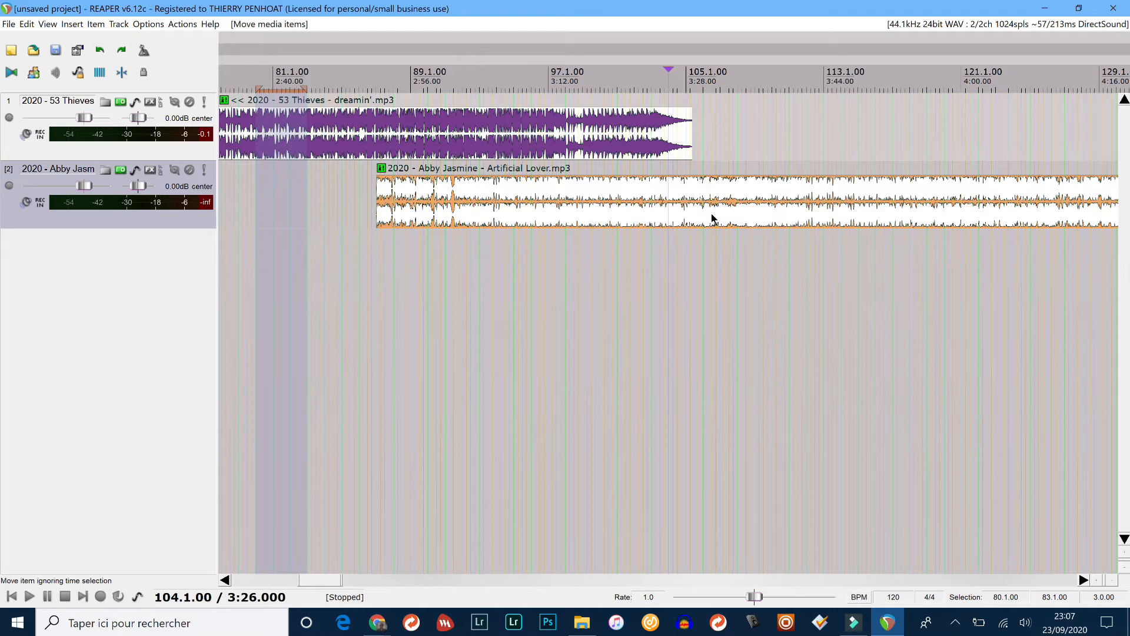
{"action": "left_click_drag", "start_coordinate": [380, 82], "coordinate": [424, 88]}
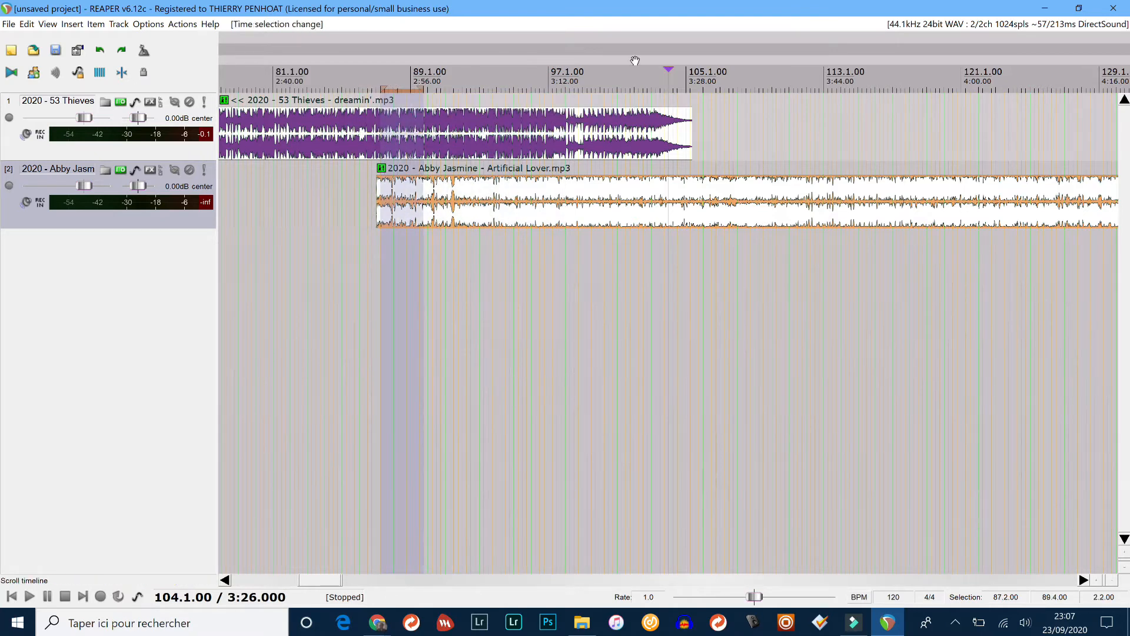
Step: Show the volume envelope lanes for both the 53 Thieves track and the Abby Jasmine track
{"action": "left_click", "coordinate": [14, 147]}
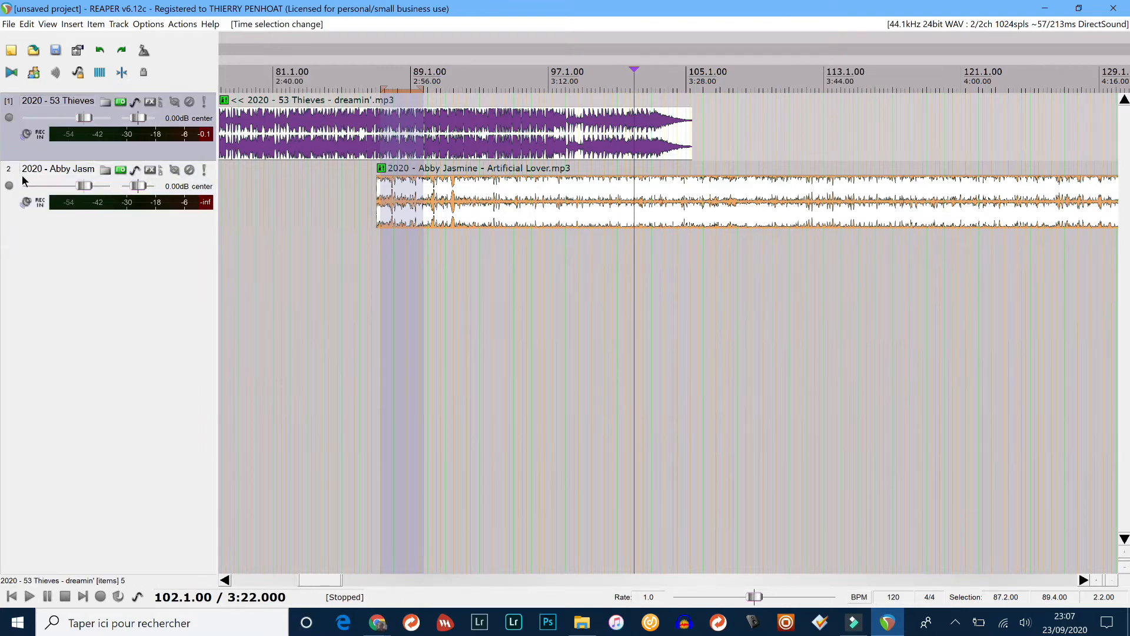
{"action": "key", "text": "v"}
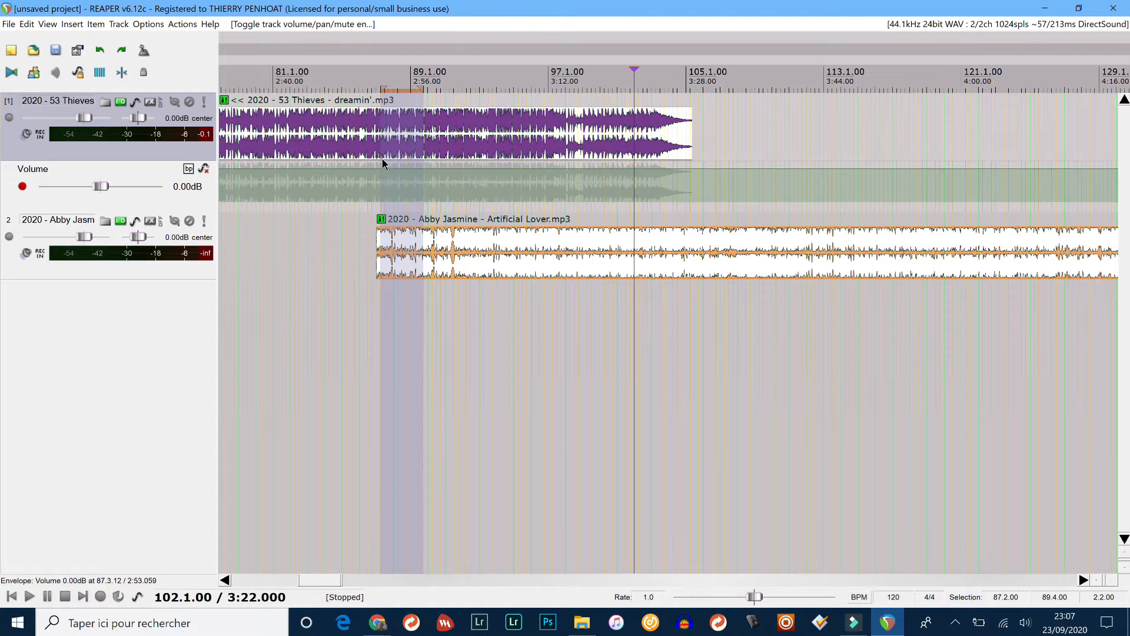
{"action": "left_click", "coordinate": [15, 269]}
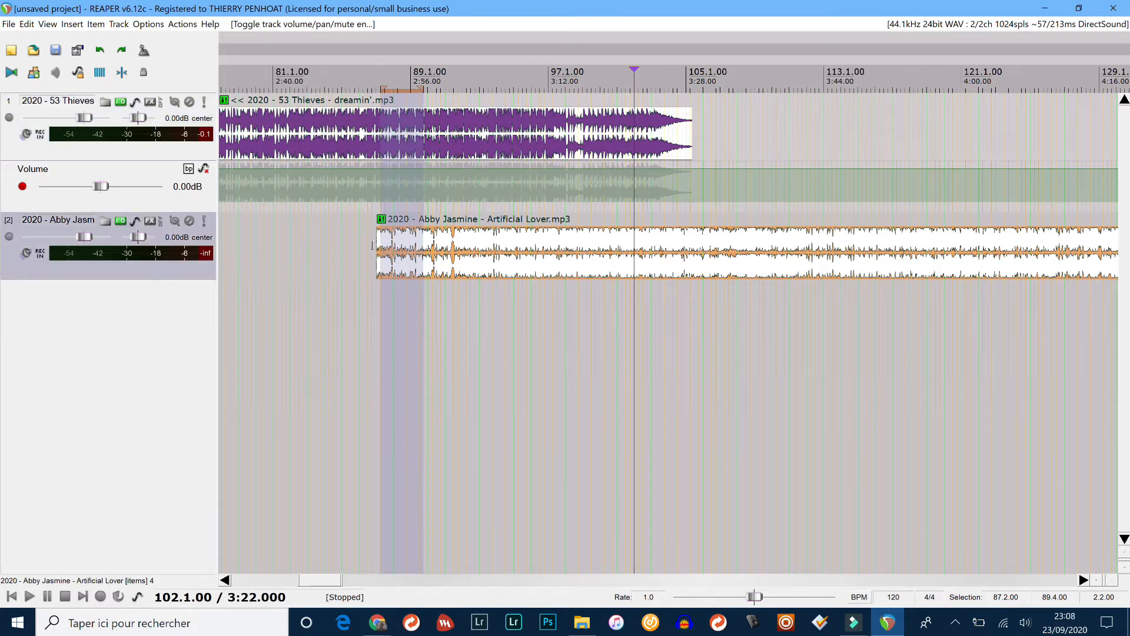
{"action": "key", "text": "v"}
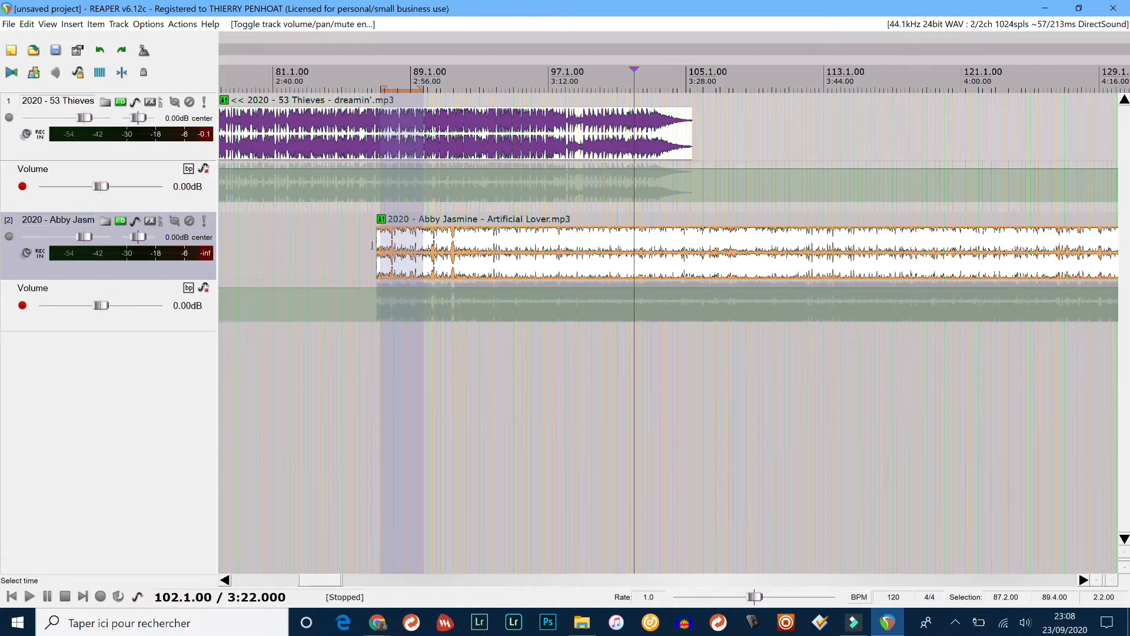
Step: Place the edit cursor at 87.1.00, where the Abby Jasmine item starts
{"action": "scroll", "coordinate": [486, 151], "scroll_direction": "up", "scroll_amount": 3}
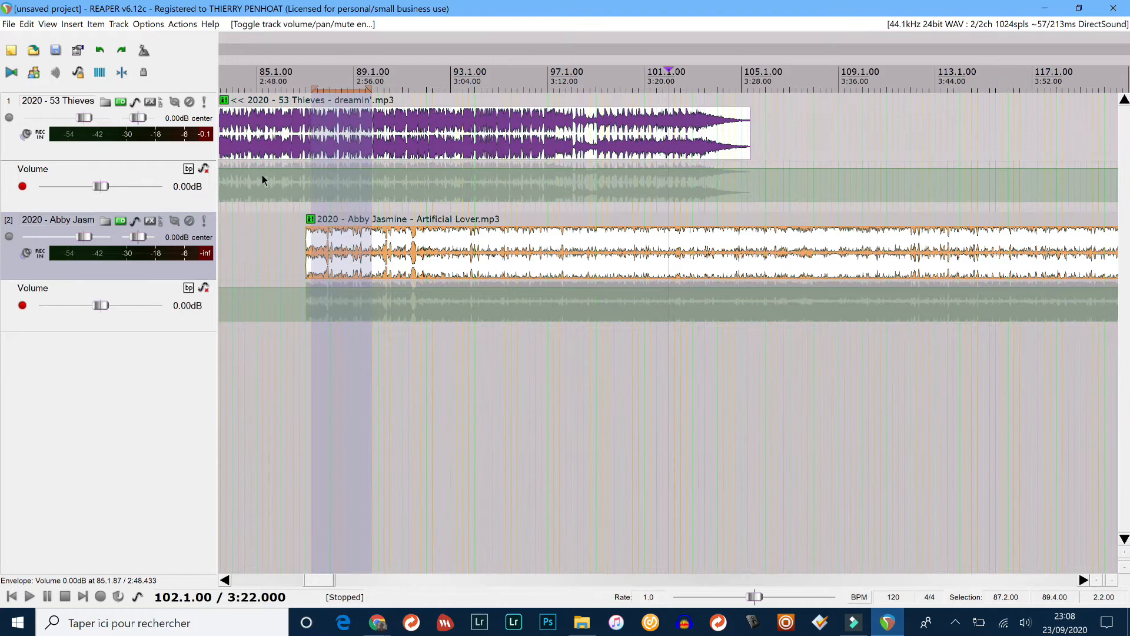
{"action": "scroll", "coordinate": [262, 180], "scroll_direction": "up", "scroll_amount": 3}
{"action": "left_click_drag", "start_coordinate": [645, 50], "coordinate": [1109, 49]}
{"action": "scroll", "coordinate": [531, 106], "scroll_direction": "up", "scroll_amount": 2}
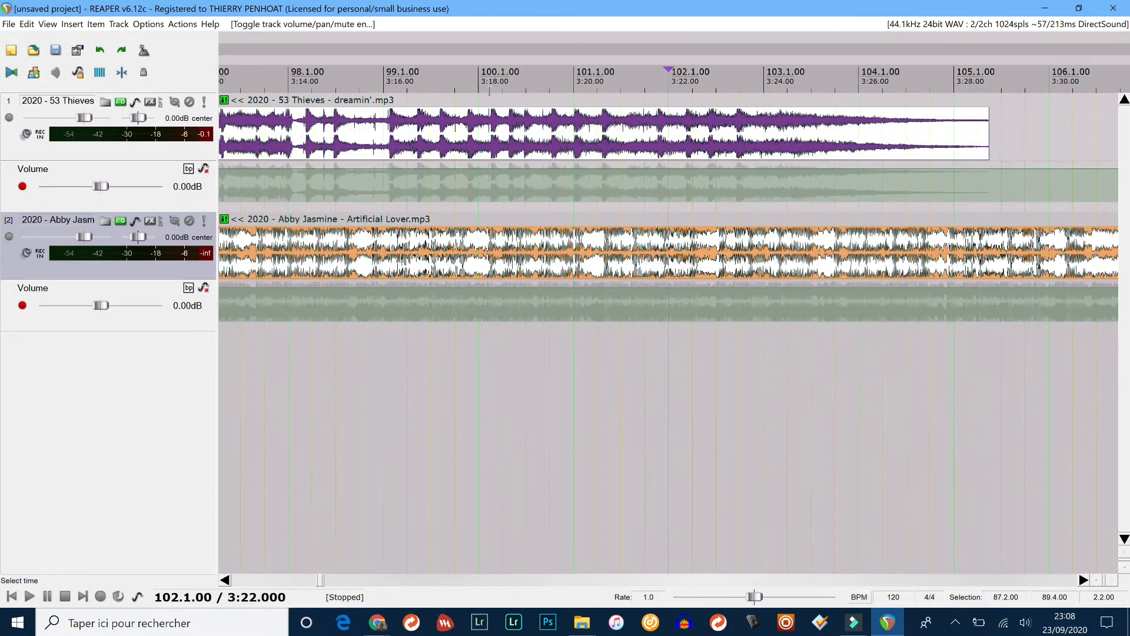
{"action": "left_click_drag", "start_coordinate": [354, 50], "coordinate": [937, 50]}
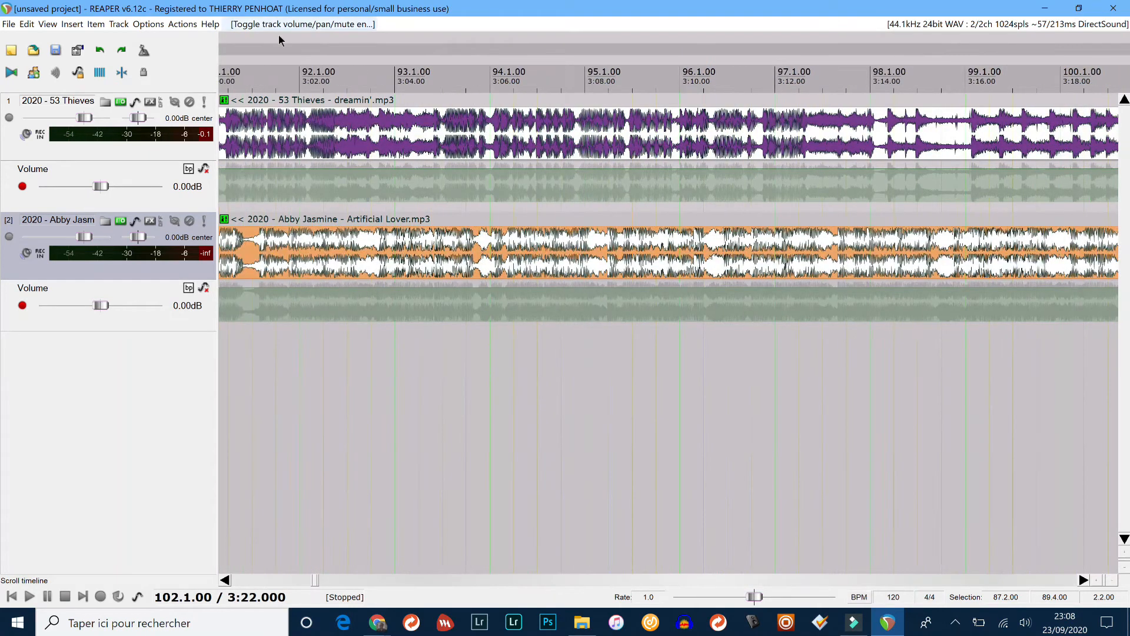
{"action": "left_click_drag", "start_coordinate": [358, 51], "coordinate": [929, 51]}
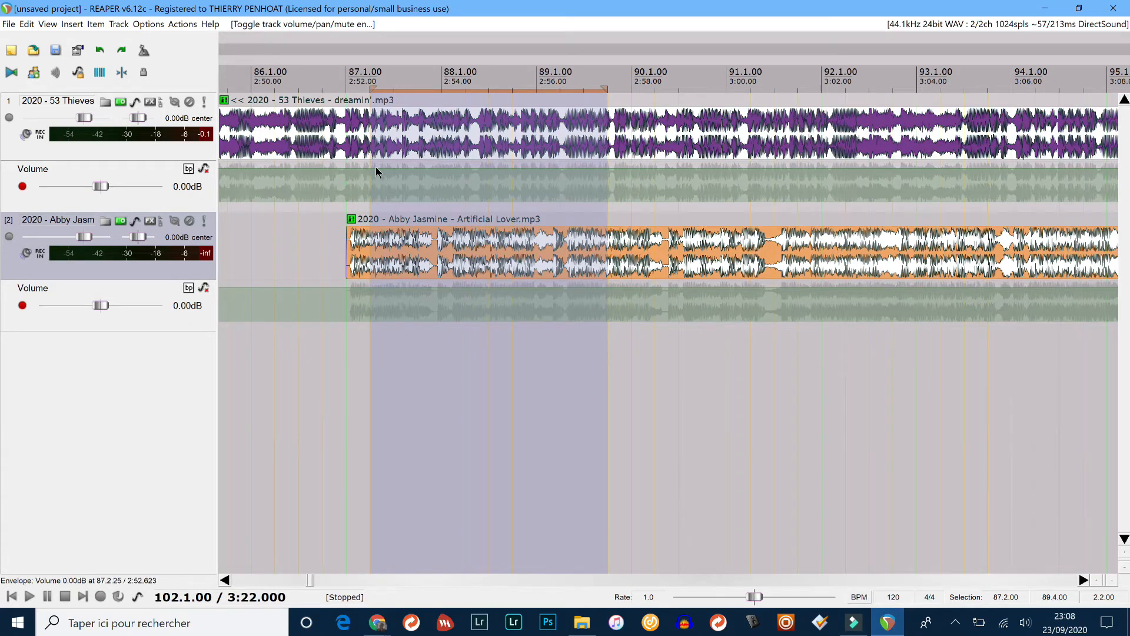
{"action": "scroll", "coordinate": [379, 178], "scroll_direction": "down", "scroll_amount": 2}
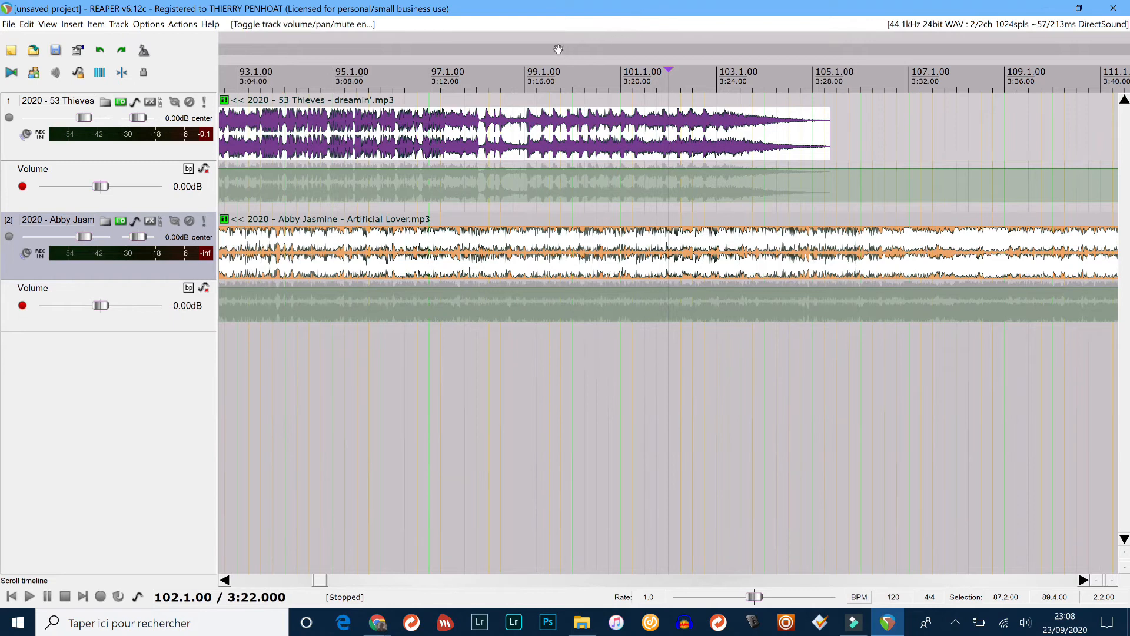
{"action": "left_click_drag", "start_coordinate": [559, 50], "coordinate": [1000, 50]}
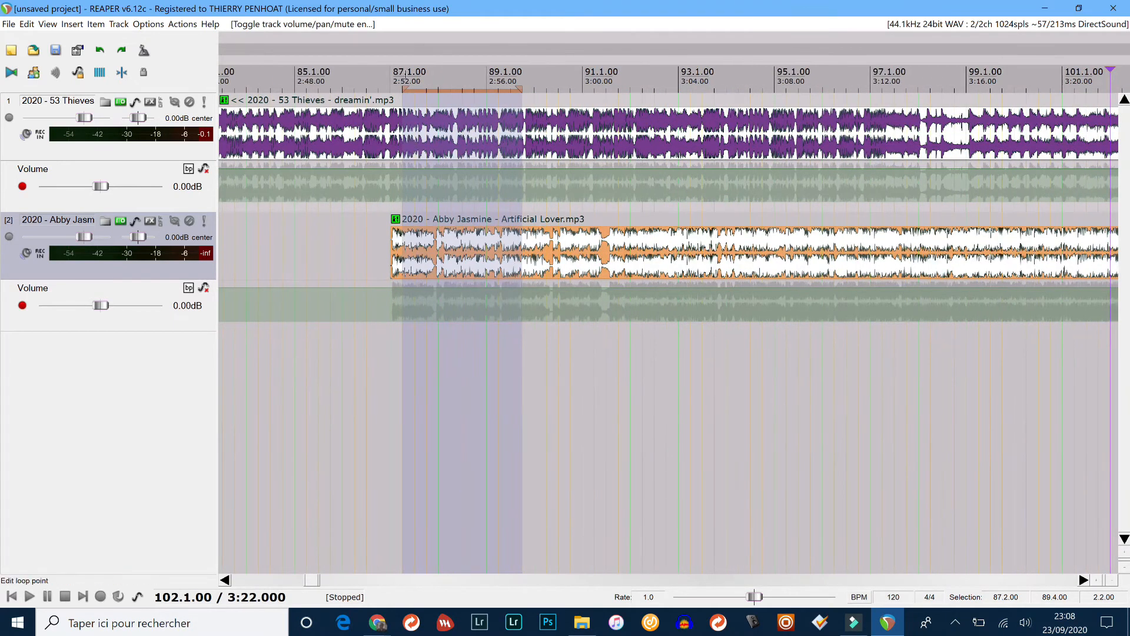
{"action": "left_click", "coordinate": [417, 72]}
{"action": "scroll", "coordinate": [418, 78], "scroll_direction": "up", "scroll_amount": 2}
{"action": "scroll", "coordinate": [417, 78], "scroll_direction": "up", "scroll_amount": 3}
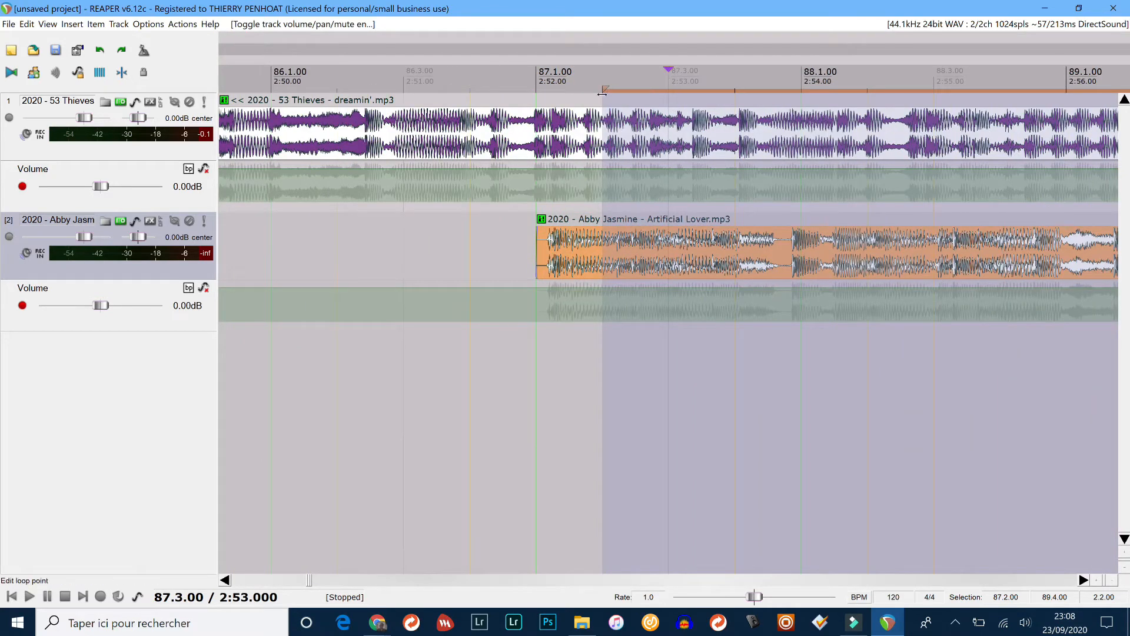
{"action": "left_click", "coordinate": [537, 84]}
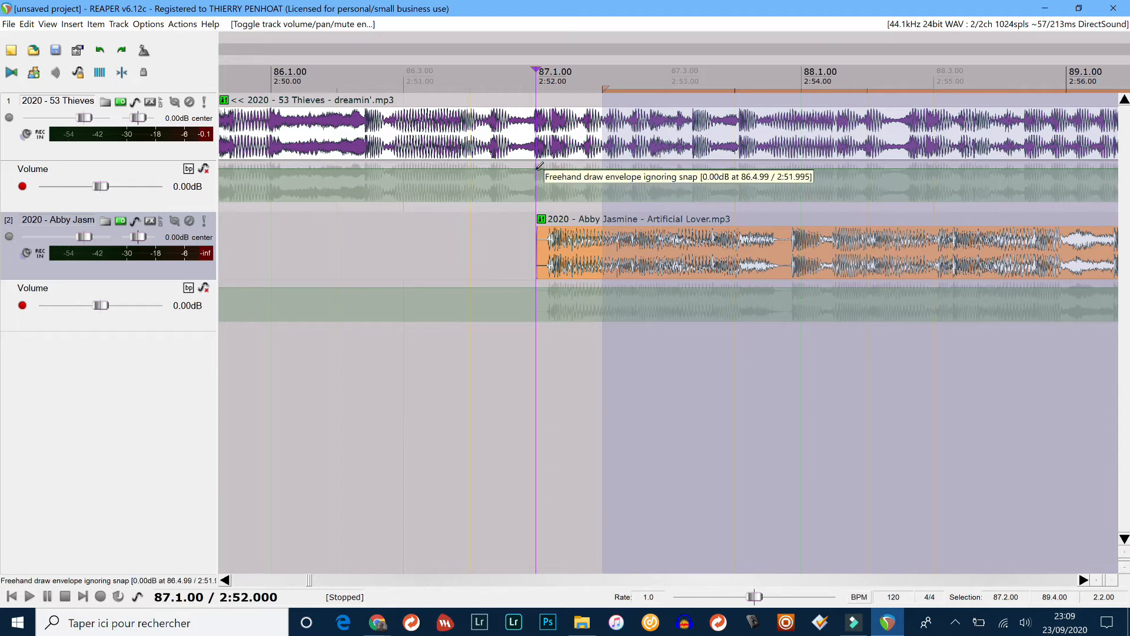
Step: Add a point to track 1's volume envelope at 87.1.00 and play the overlap from there
{"action": "left_click", "coordinate": [539, 167], "text": "ctrl"}
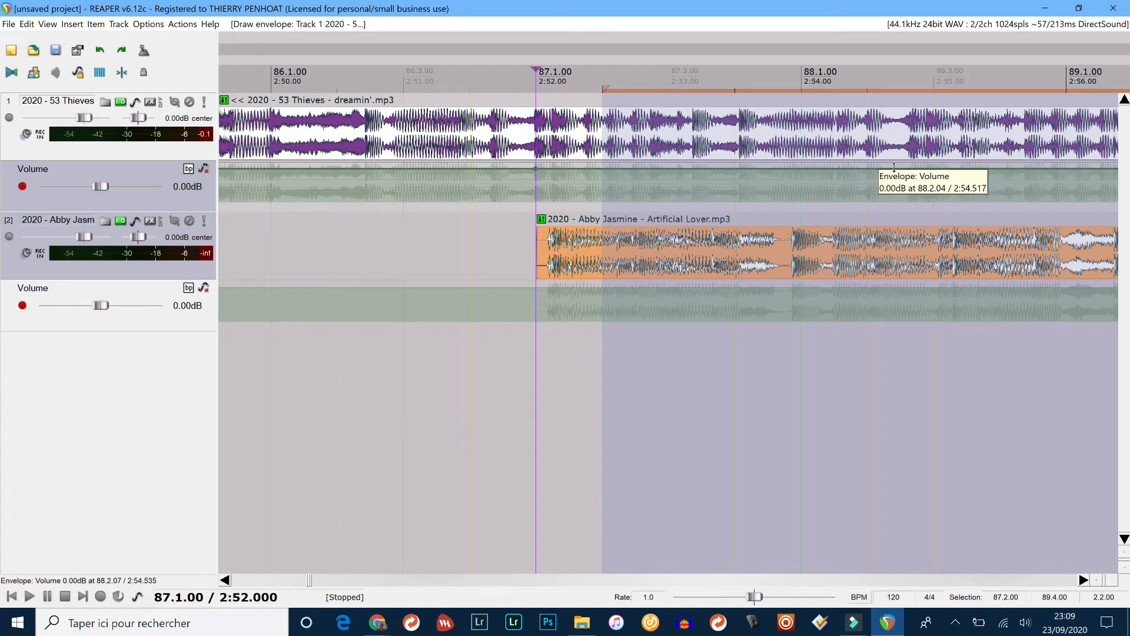
{"action": "key", "text": "space"}
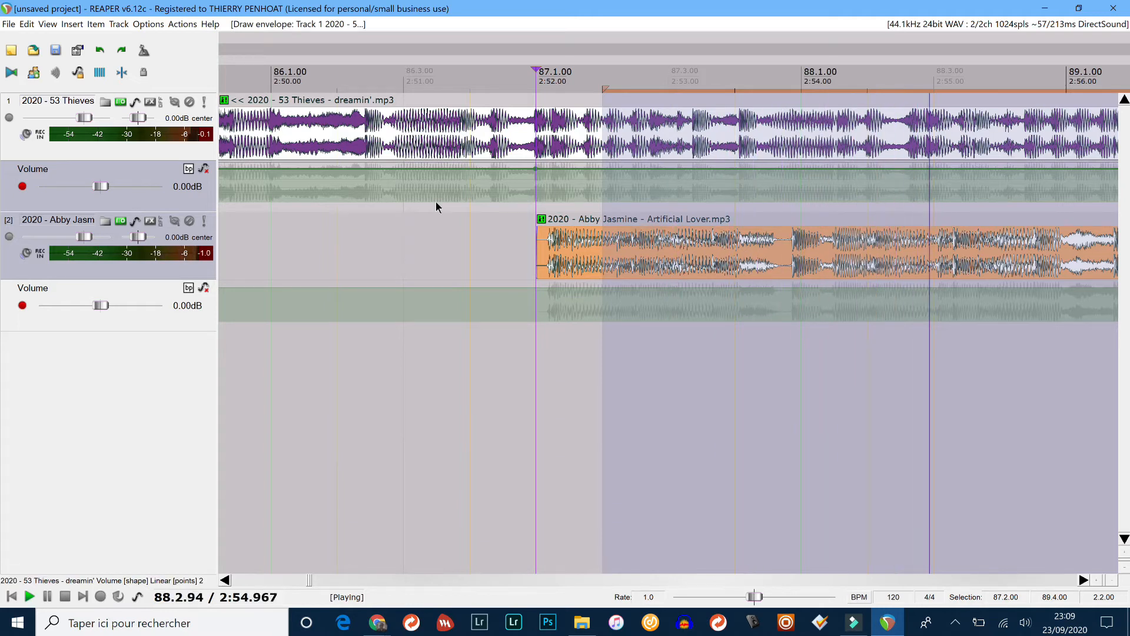
{"action": "key", "text": "space"}
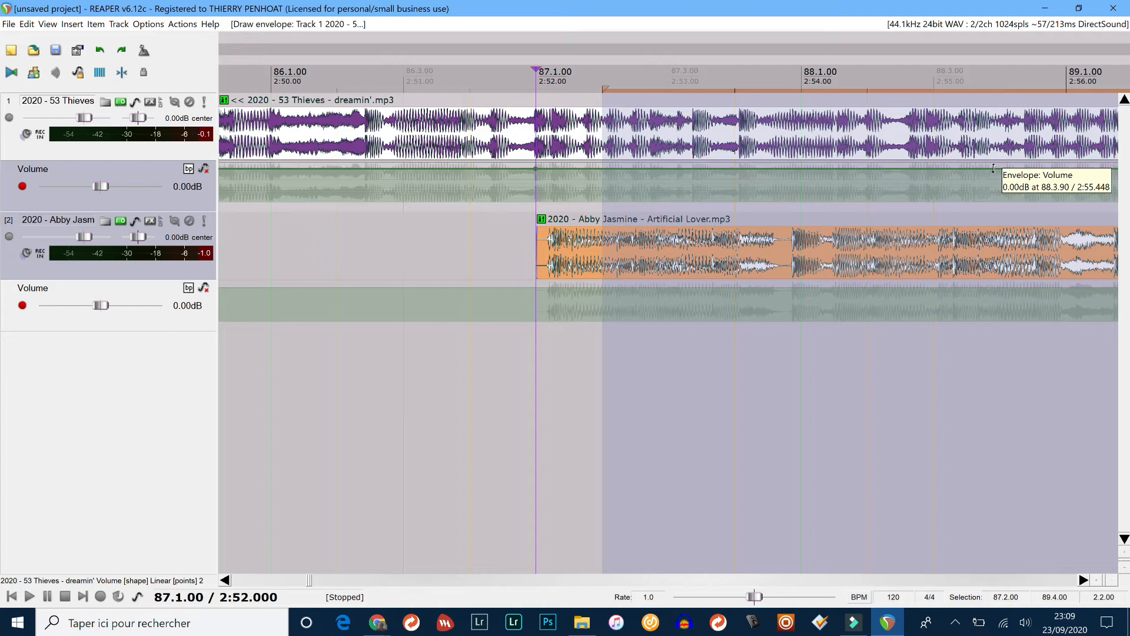
Step: Pull track 1's volume envelope down to the bottom at about 88.3.76 to fade out the first song from 87.1.00
{"action": "key", "text": "ctrl"}
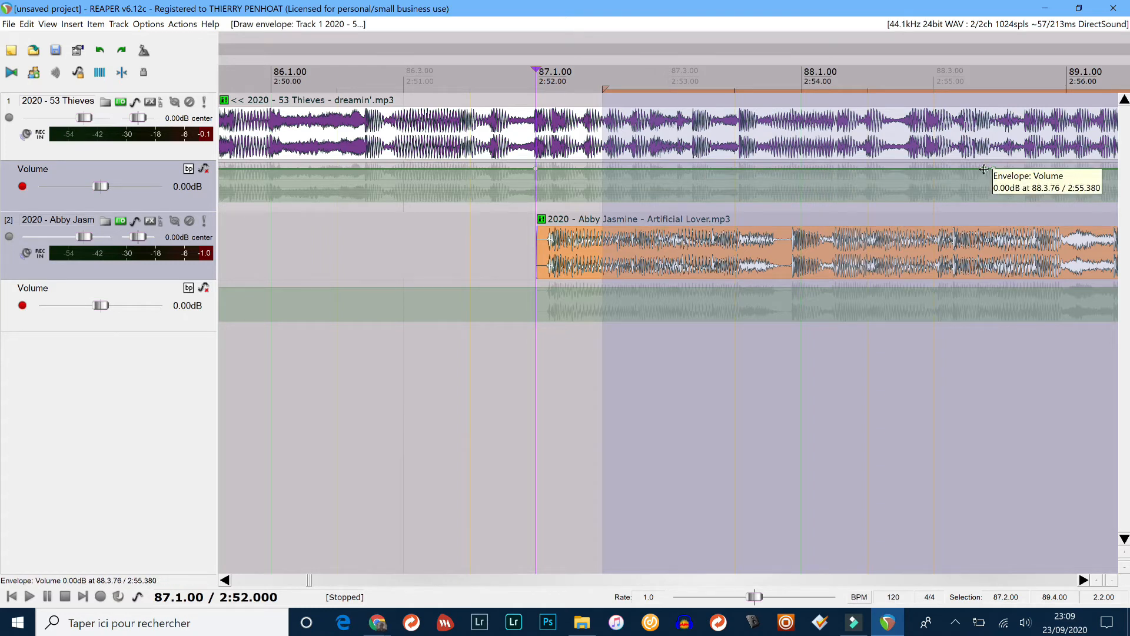
{"action": "left_click_drag", "start_coordinate": [984, 169], "coordinate": [982, 283]}
{"action": "scroll", "coordinate": [878, 303], "scroll_direction": "down", "scroll_amount": 3}
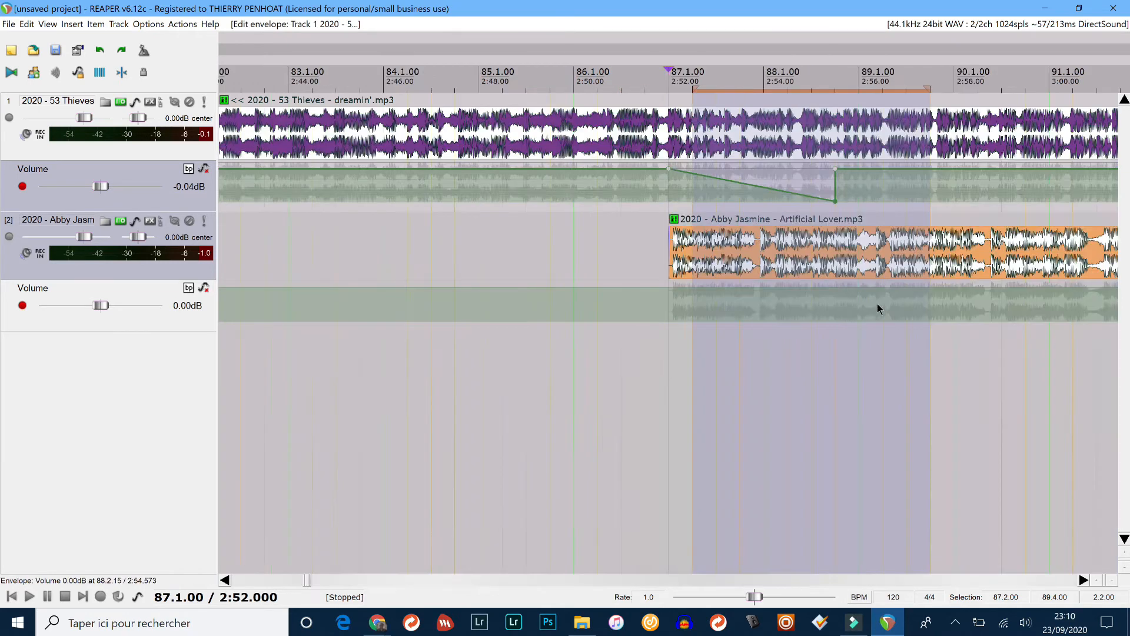
Step: Keep track 1's volume envelope at the bottom until the first song ends, with a point just after it returning to full volume
{"action": "scroll", "coordinate": [877, 305], "scroll_direction": "down", "scroll_amount": 6}
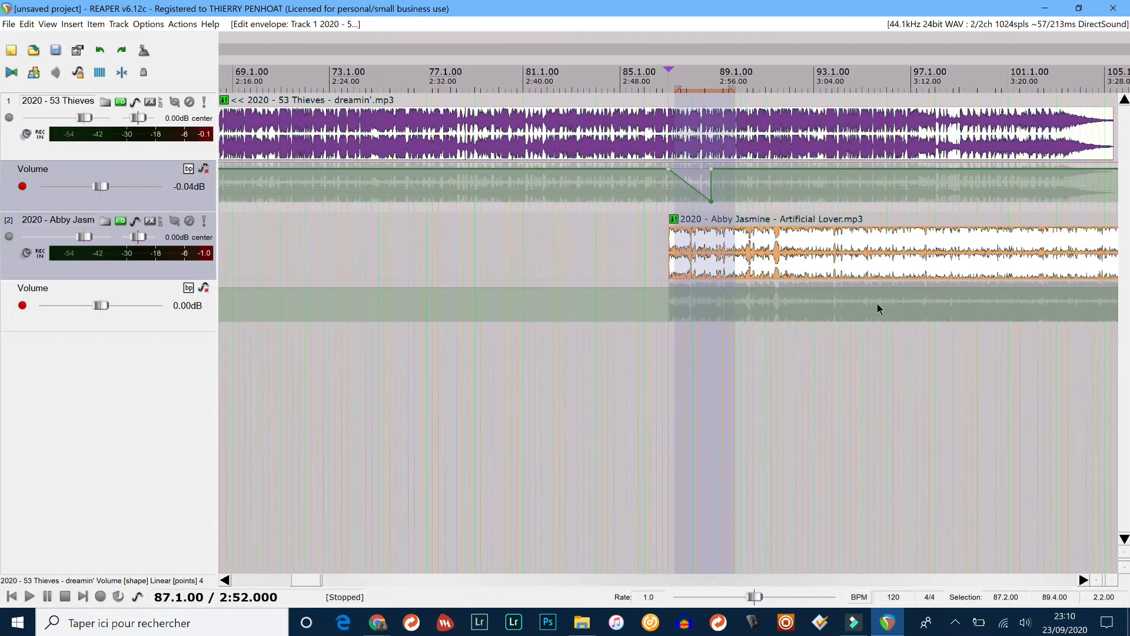
{"action": "scroll", "coordinate": [877, 303], "scroll_direction": "up", "scroll_amount": 2}
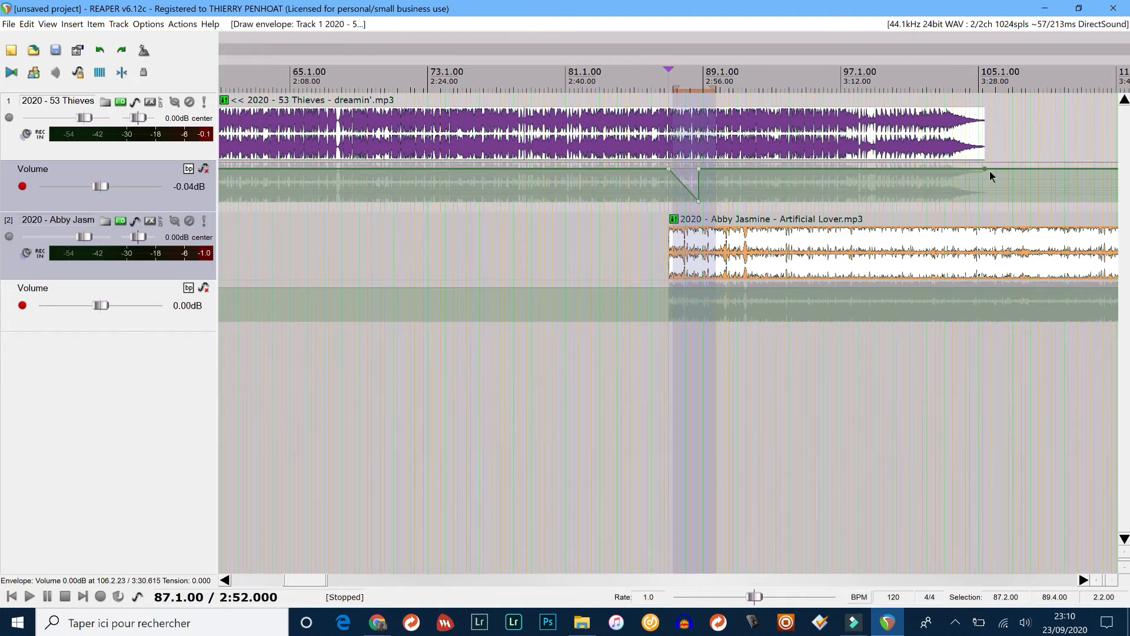
{"action": "left_click", "coordinate": [996, 169]}
{"action": "left_click_drag", "start_coordinate": [951, 169], "coordinate": [950, 294]}
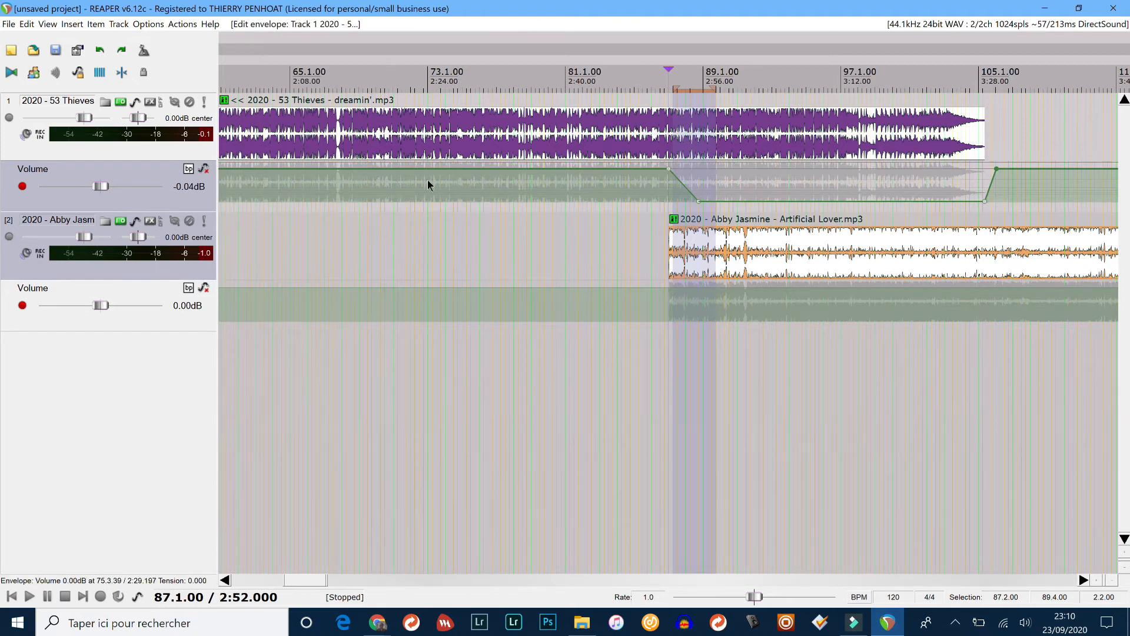
Step: Add points to track 2's volume envelope at the start of the Abby Jasmine item and near the end of track 1's fade-out
{"action": "mouse_move", "coordinate": [1007, 168]}
{"action": "scroll", "coordinate": [827, 307], "scroll_direction": "down", "scroll_amount": 5}
{"action": "scroll", "coordinate": [573, 174], "scroll_direction": "up", "scroll_amount": 5}
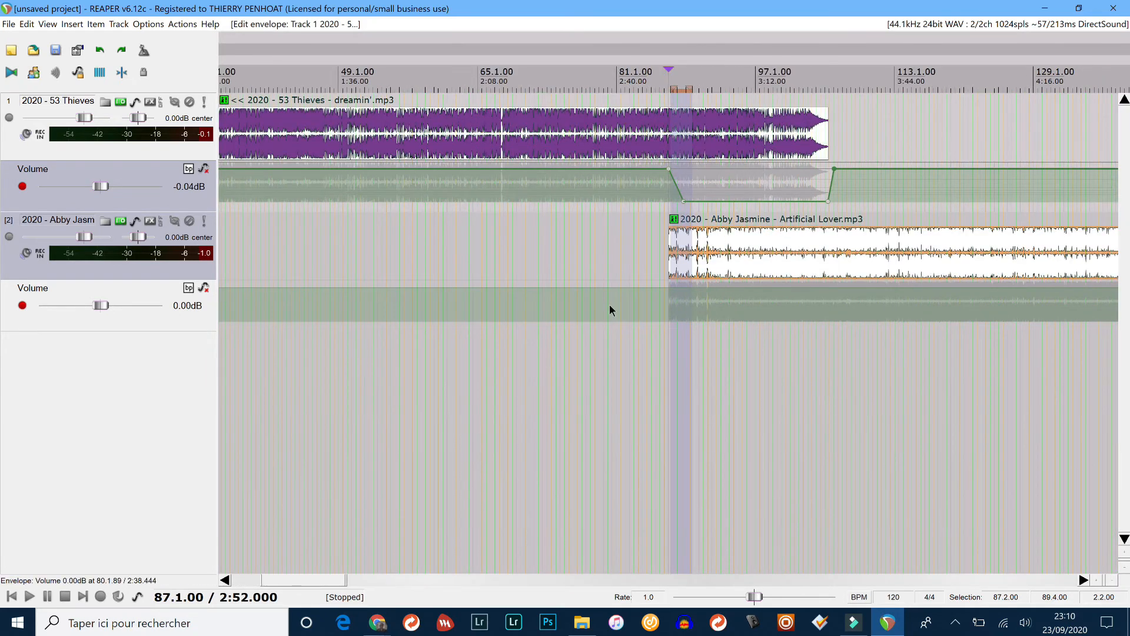
{"action": "scroll", "coordinate": [610, 305], "scroll_direction": "up", "scroll_amount": 5}
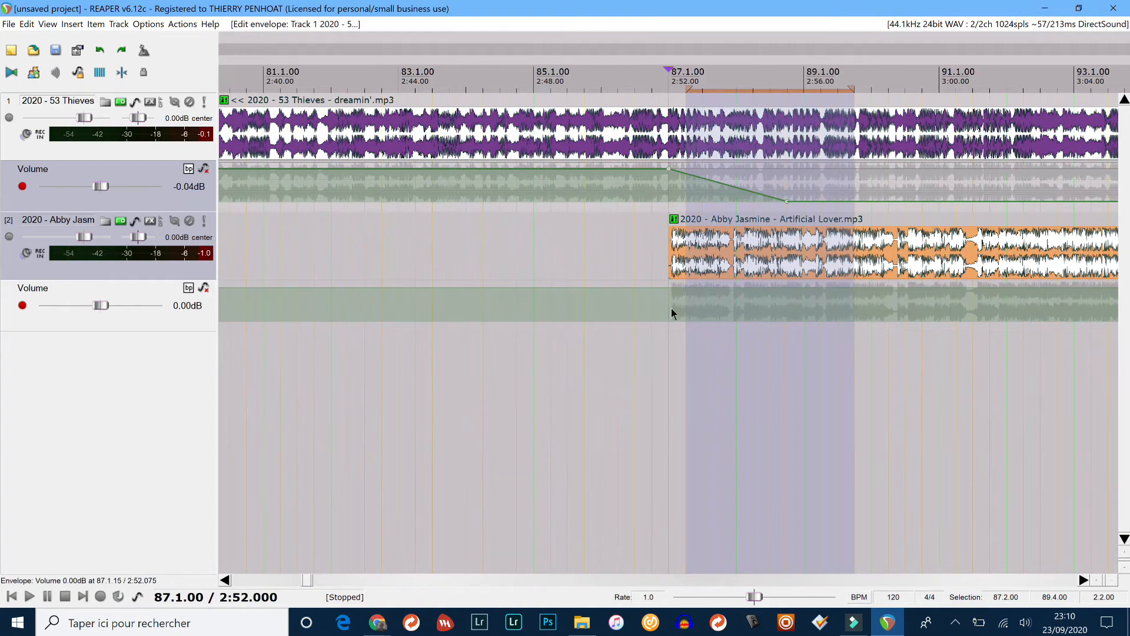
{"action": "scroll", "coordinate": [670, 287], "scroll_direction": "up", "scroll_amount": 3}
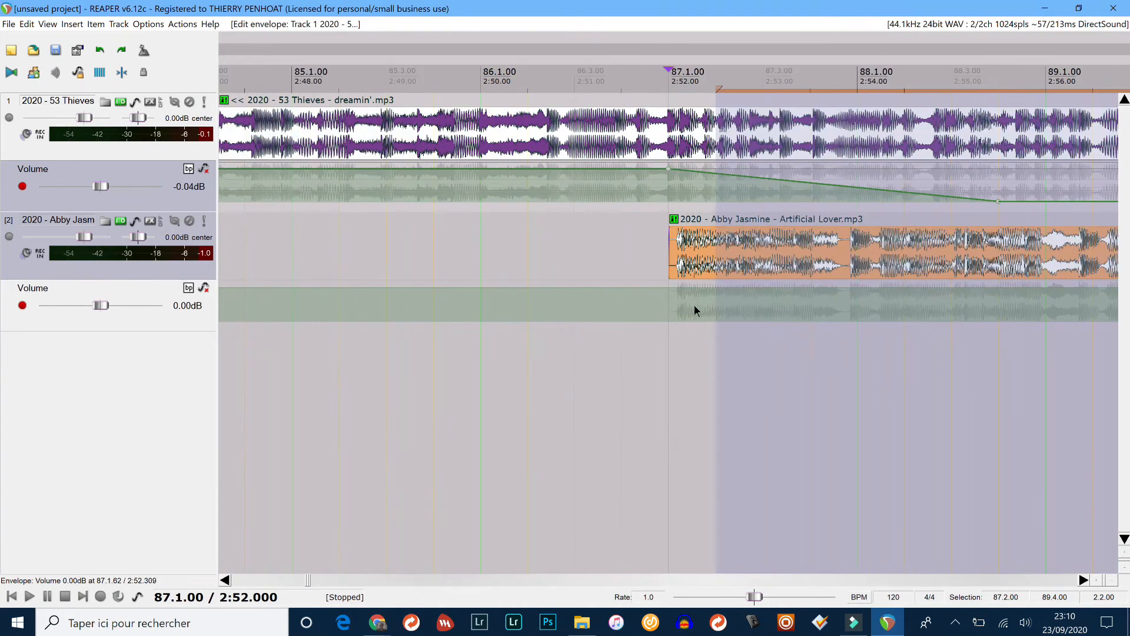
{"action": "left_click", "coordinate": [668, 286], "text": "ctrl"}
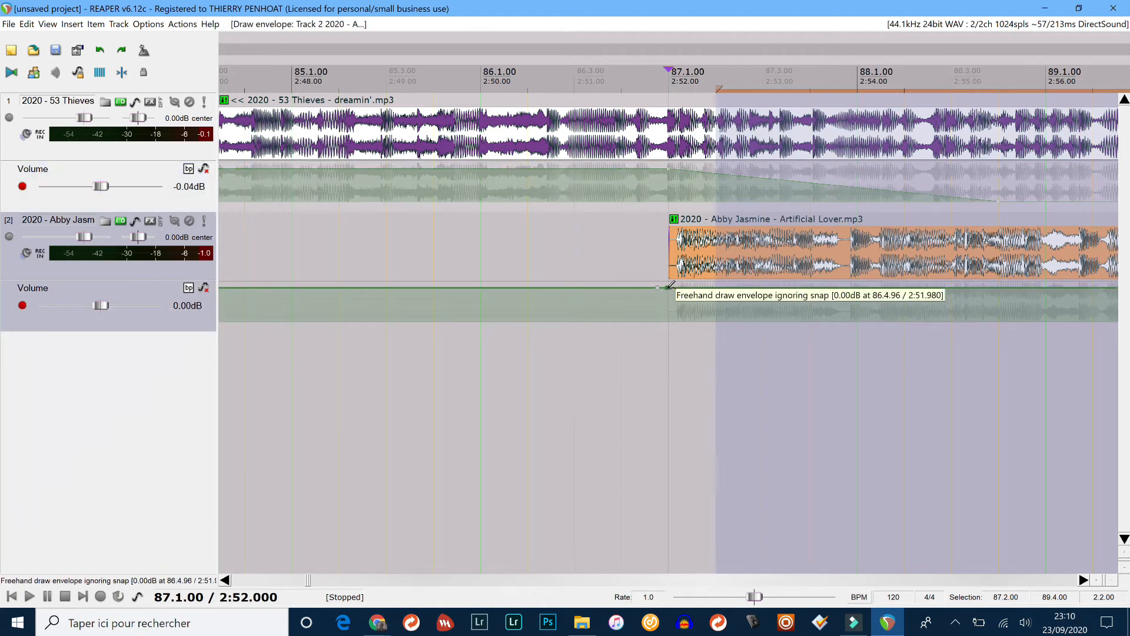
{"action": "scroll", "coordinate": [813, 271], "scroll_direction": "down", "scroll_amount": 3}
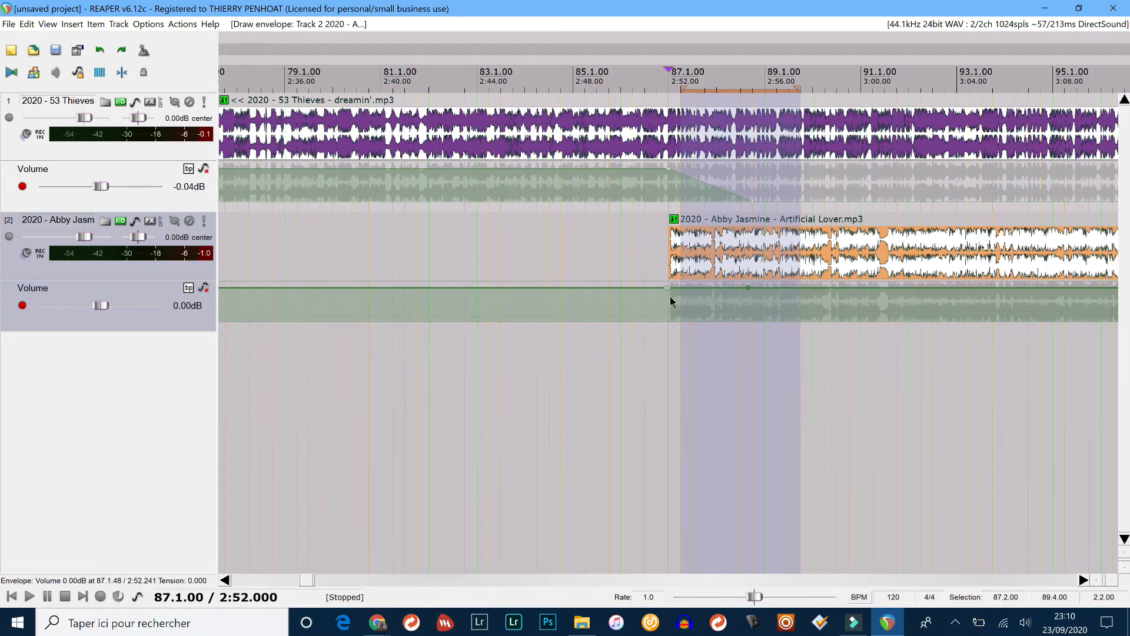
Step: Lower track 2's volume envelope point to -118.2 dB at 87.1.00 so the Abby Jasmine song fades in
{"action": "scroll", "coordinate": [671, 301], "scroll_direction": "up", "scroll_amount": 8}
{"action": "left_click_drag", "start_coordinate": [660, 287], "coordinate": [657, 403]}
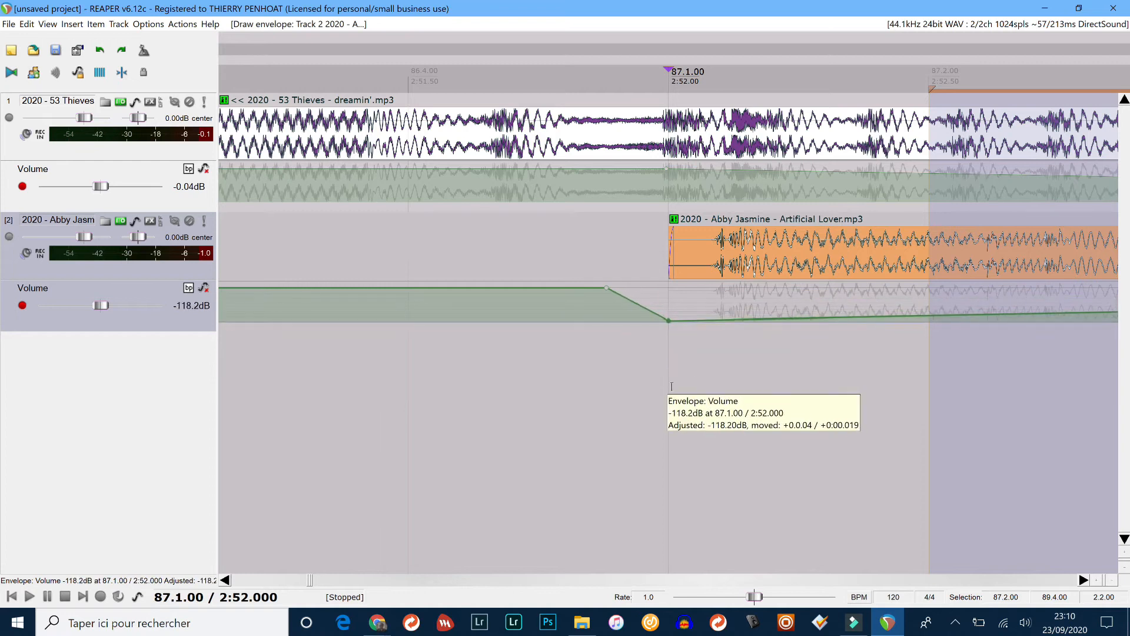
{"action": "scroll", "coordinate": [686, 383], "scroll_direction": "up", "scroll_amount": 3}
{"action": "scroll", "coordinate": [687, 382], "scroll_direction": "down", "scroll_amount": 3}
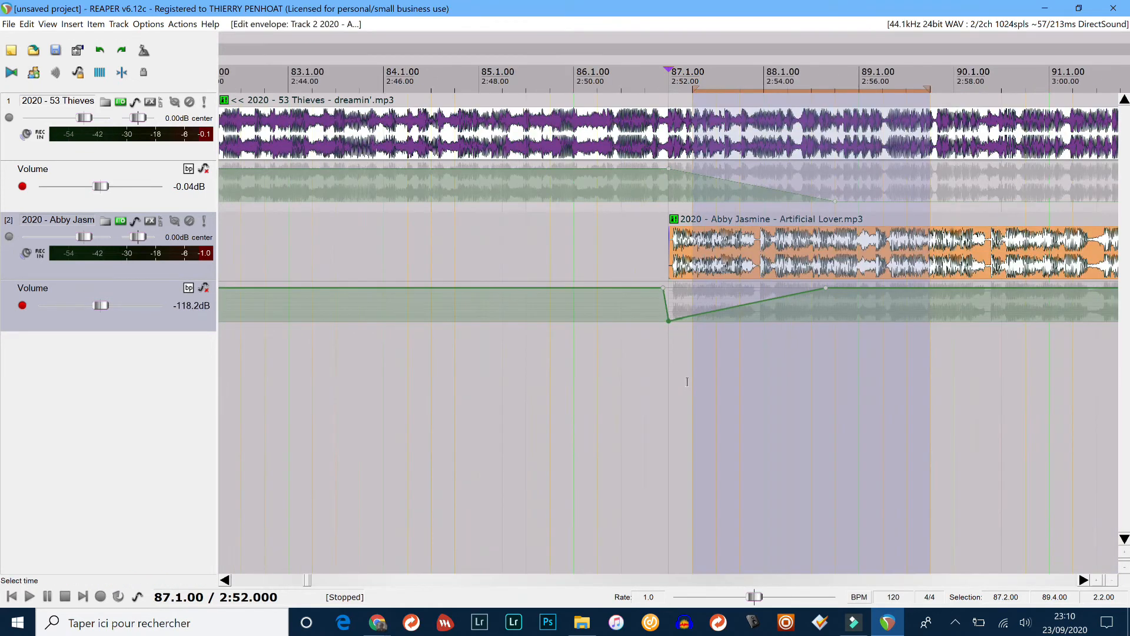
Step: Play the crossfade between the two songs from 86.4.00, then stop playback
{"action": "left_click", "coordinate": [646, 76]}
{"action": "key", "text": "space"}
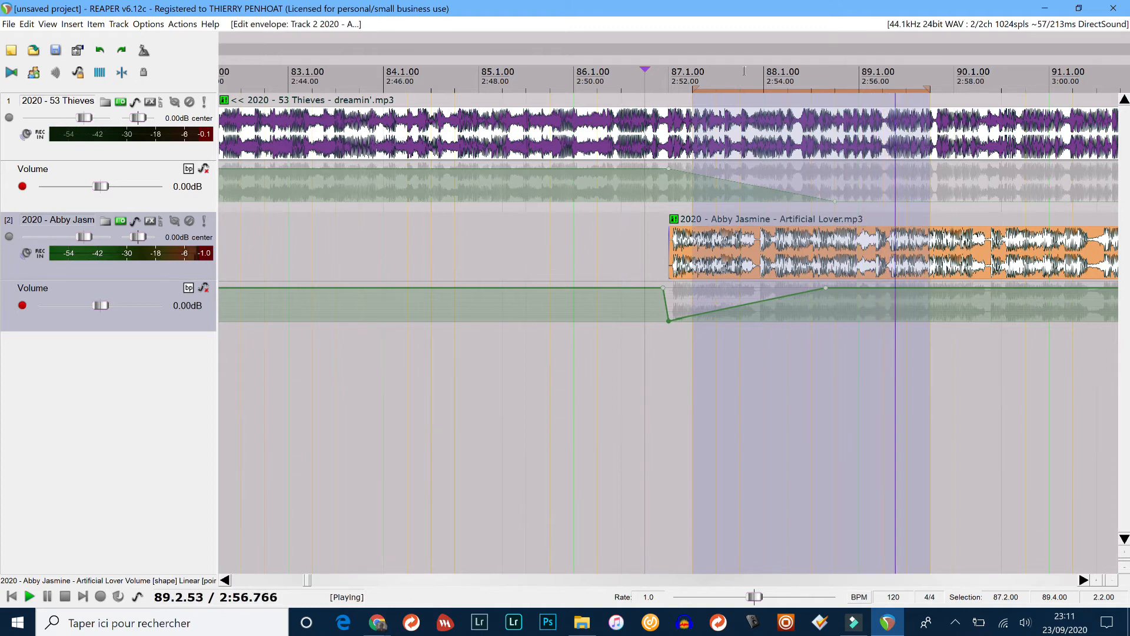
{"action": "key", "text": "space"}
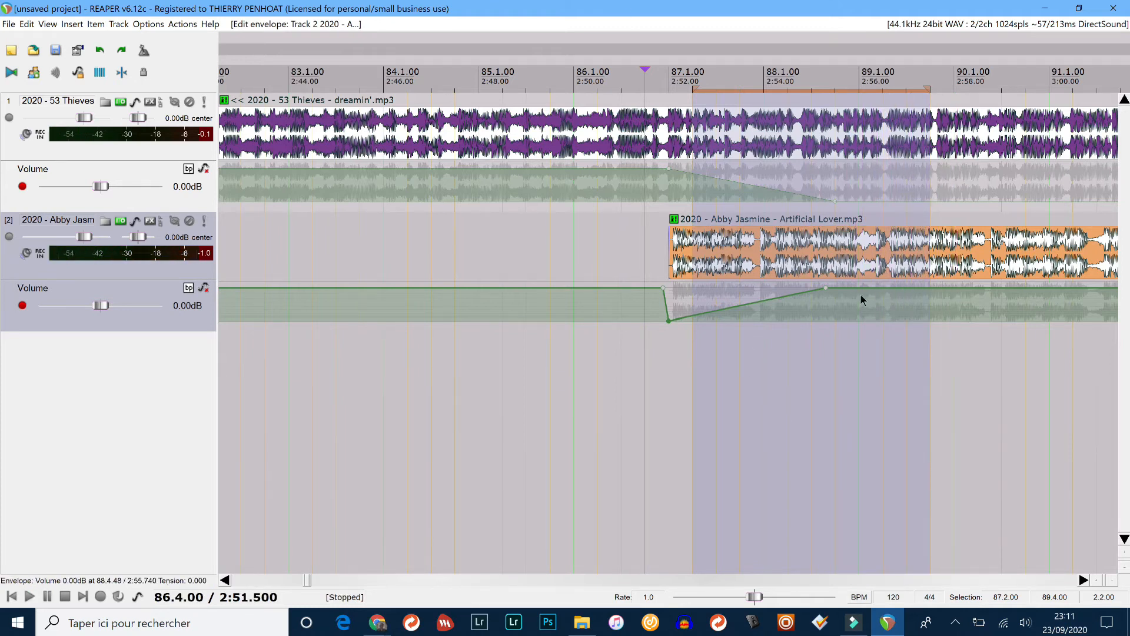
Step: Examine the next overlap between the Abby Jasmine and Alina Baraz songs, and the alternating arrangement of all songs on both tracks
{"action": "scroll", "coordinate": [818, 259], "scroll_direction": "down", "scroll_amount": 5}
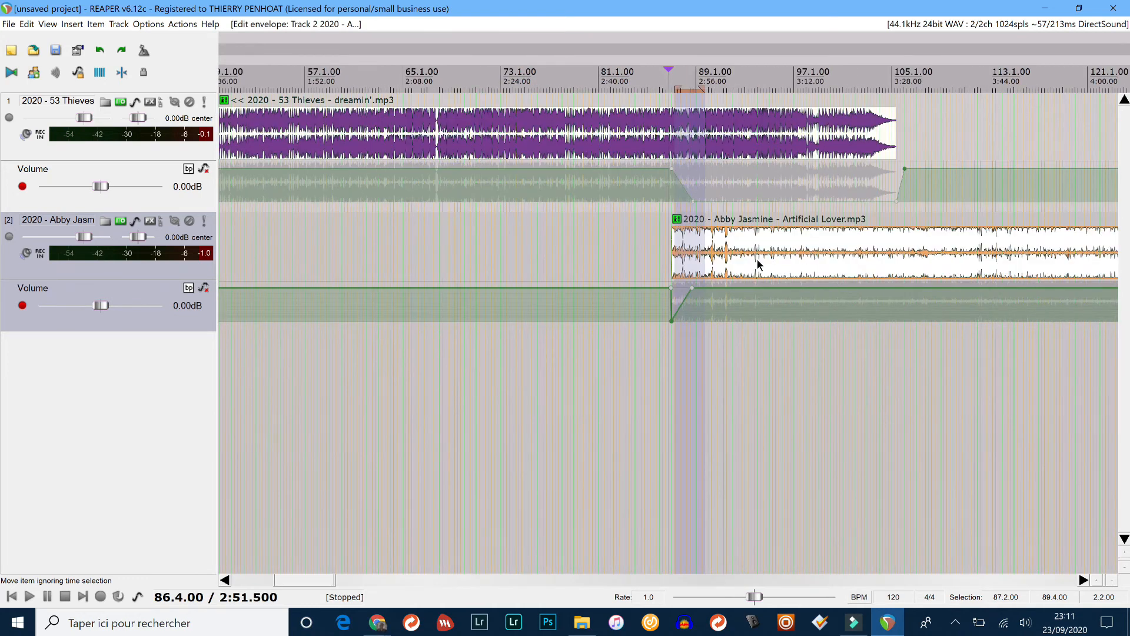
{"action": "left_click_drag", "start_coordinate": [820, 54], "coordinate": [432, 62]}
{"action": "left_click_drag", "start_coordinate": [948, 48], "coordinate": [289, 70]}
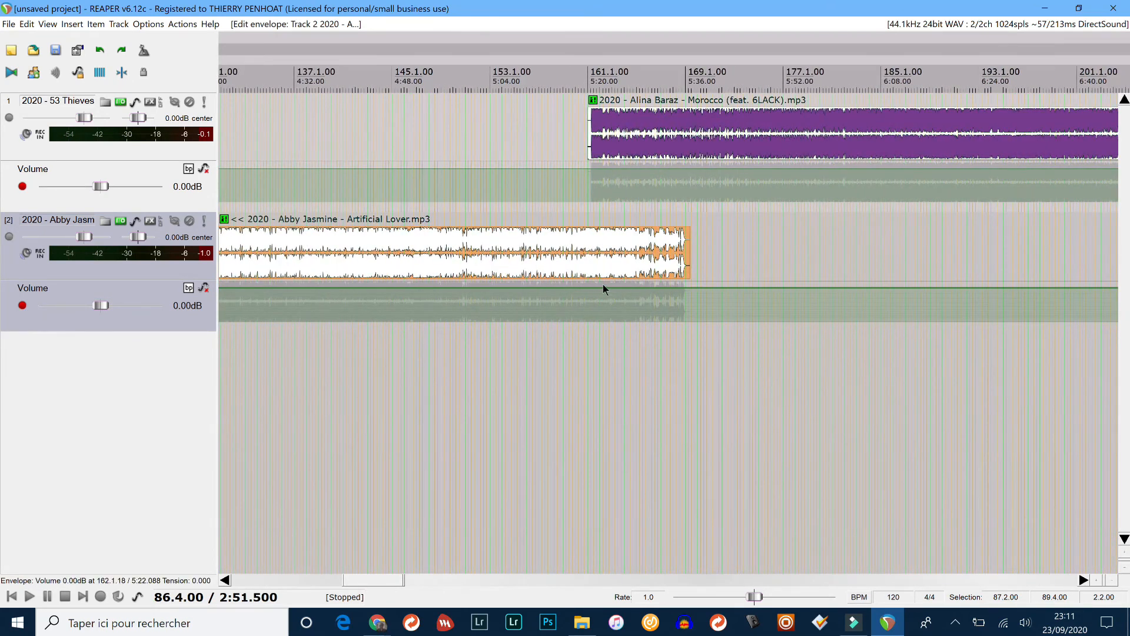
{"action": "scroll", "coordinate": [732, 272], "scroll_direction": "down", "scroll_amount": 5}
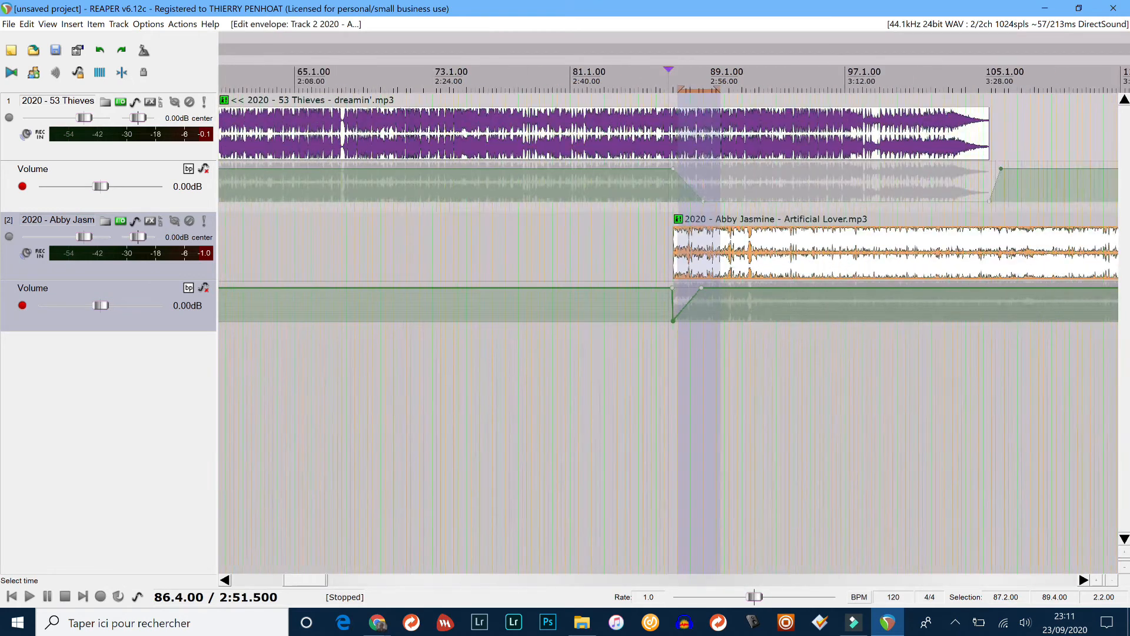
{"action": "scroll", "coordinate": [469, 143], "scroll_direction": "up", "scroll_amount": 5}
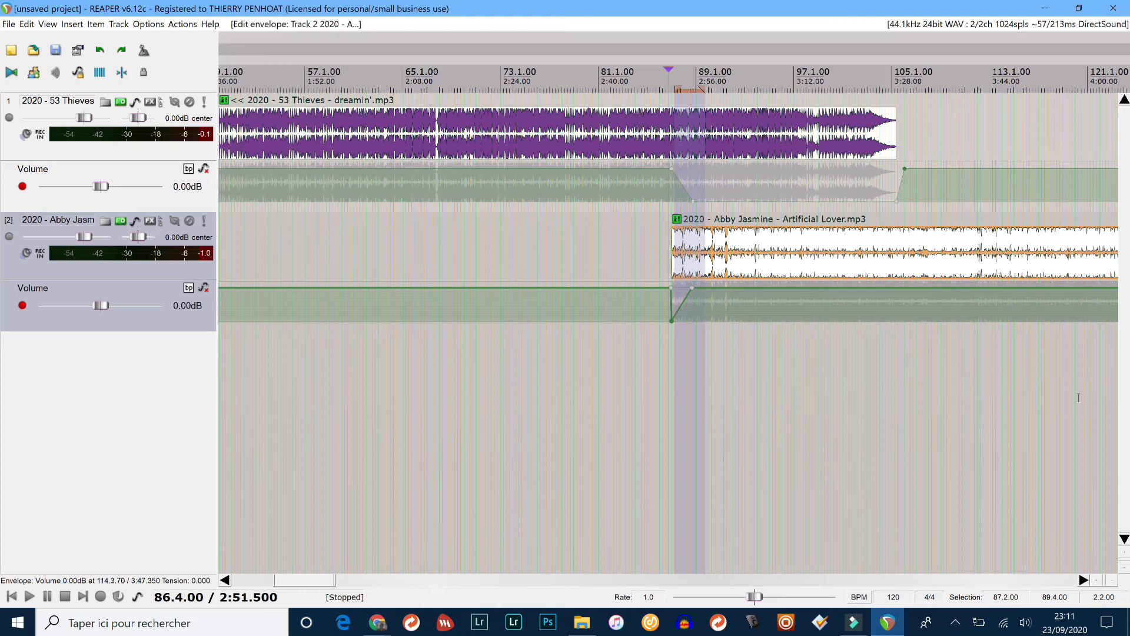
{"action": "left_click_drag", "start_coordinate": [1020, 49], "coordinate": [603, 382]}
{"action": "scroll", "coordinate": [603, 381], "scroll_direction": "down", "scroll_amount": 1}
{"action": "scroll", "coordinate": [603, 381], "scroll_direction": "up", "scroll_amount": 4}
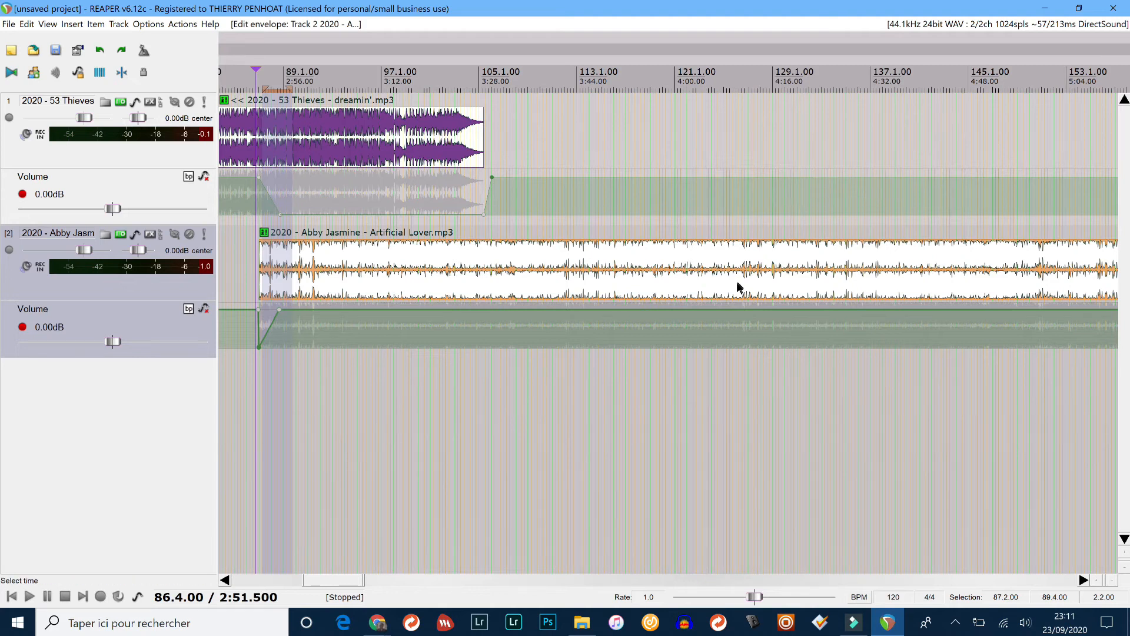
{"action": "scroll", "coordinate": [732, 270], "scroll_direction": "down", "scroll_amount": 8}
{"action": "scroll", "coordinate": [732, 270], "scroll_direction": "up", "scroll_amount": 3}
{"action": "scroll", "coordinate": [732, 270], "scroll_direction": "down", "scroll_amount": 3}
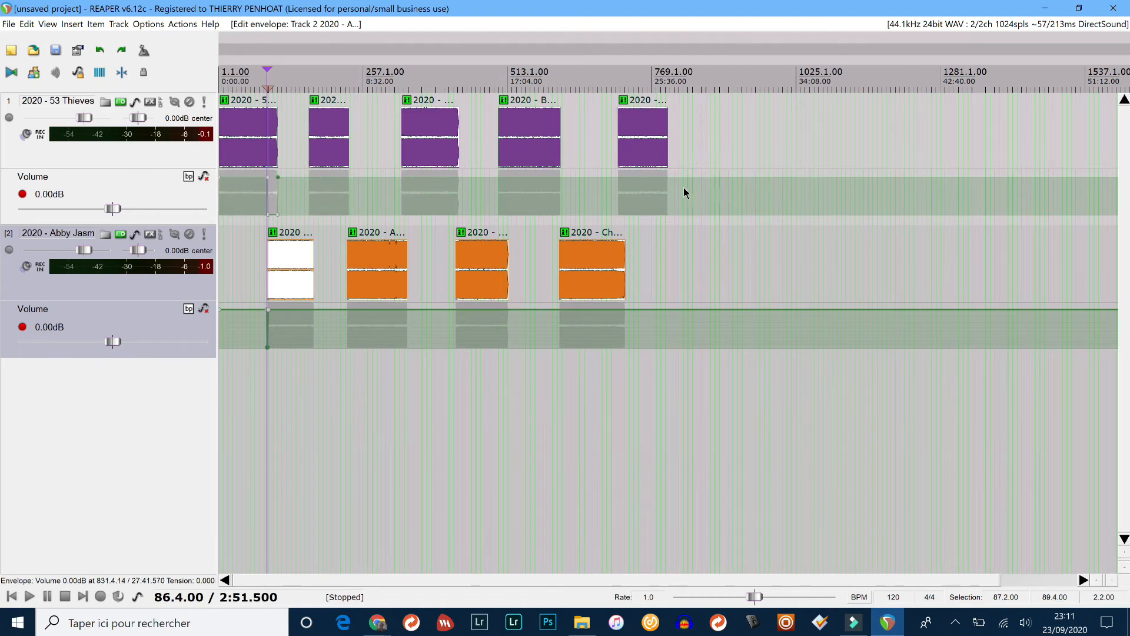
{"action": "scroll", "coordinate": [684, 189], "scroll_direction": "up", "scroll_amount": 5}
{"action": "scroll", "coordinate": [685, 188], "scroll_direction": "down", "scroll_amount": 2}
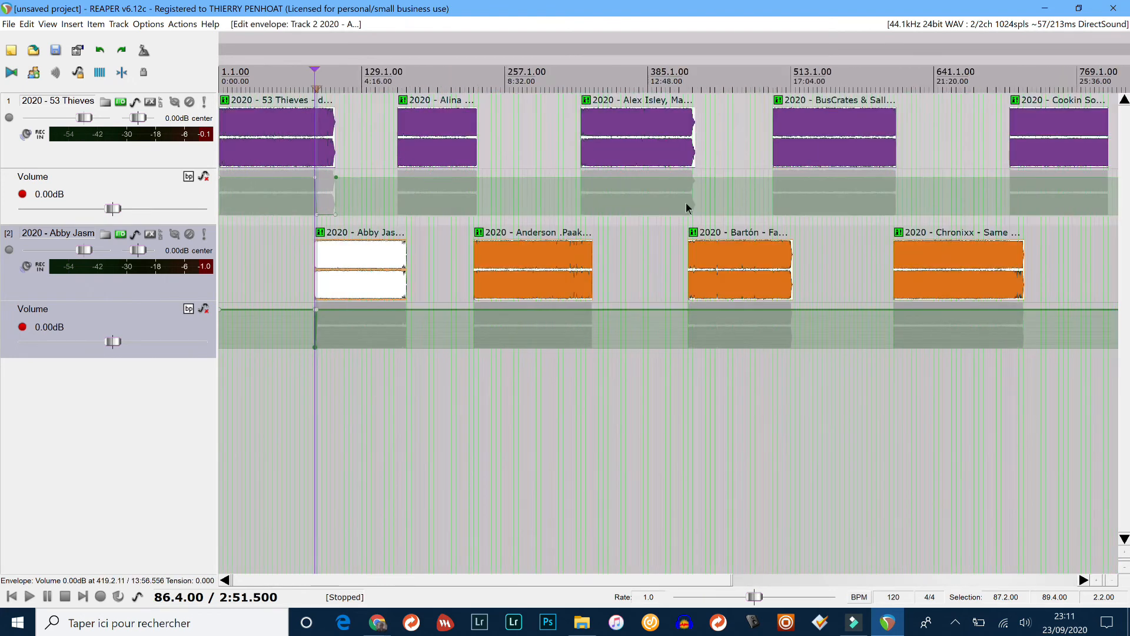
{"action": "left_click", "coordinate": [205, 176]}
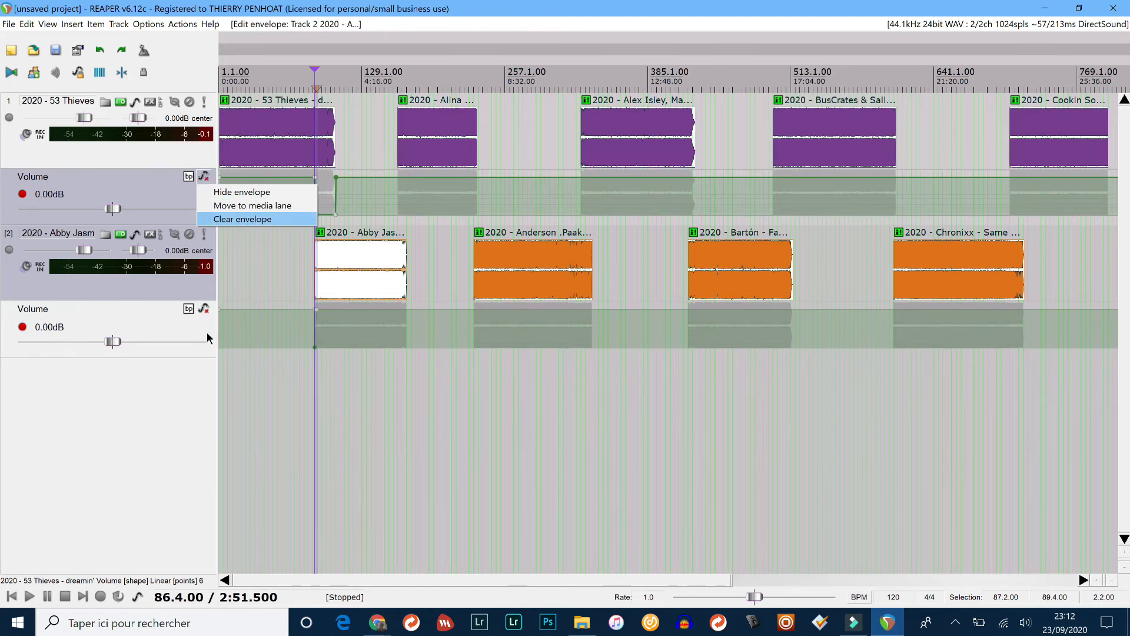
{"action": "left_click", "coordinate": [142, 464]}
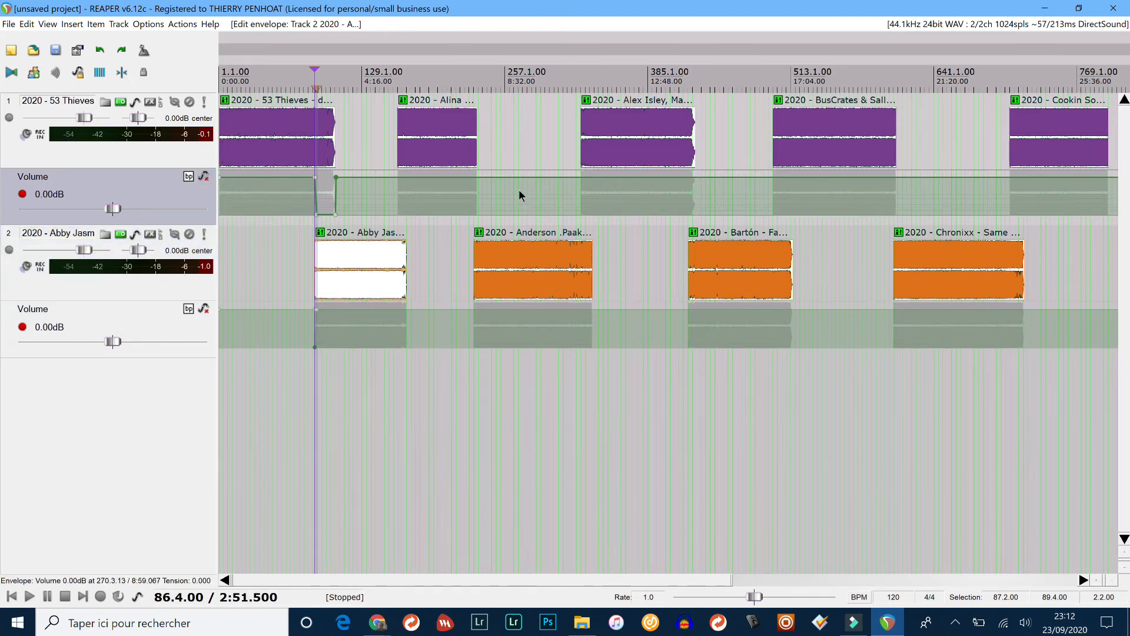
Step: Examine the overlap between the Abby Jasmine and Alina Baraz songs, placing the edit cursor at its start and end and at 163.1.00
{"action": "scroll", "coordinate": [453, 147], "scroll_direction": "up", "scroll_amount": 2}
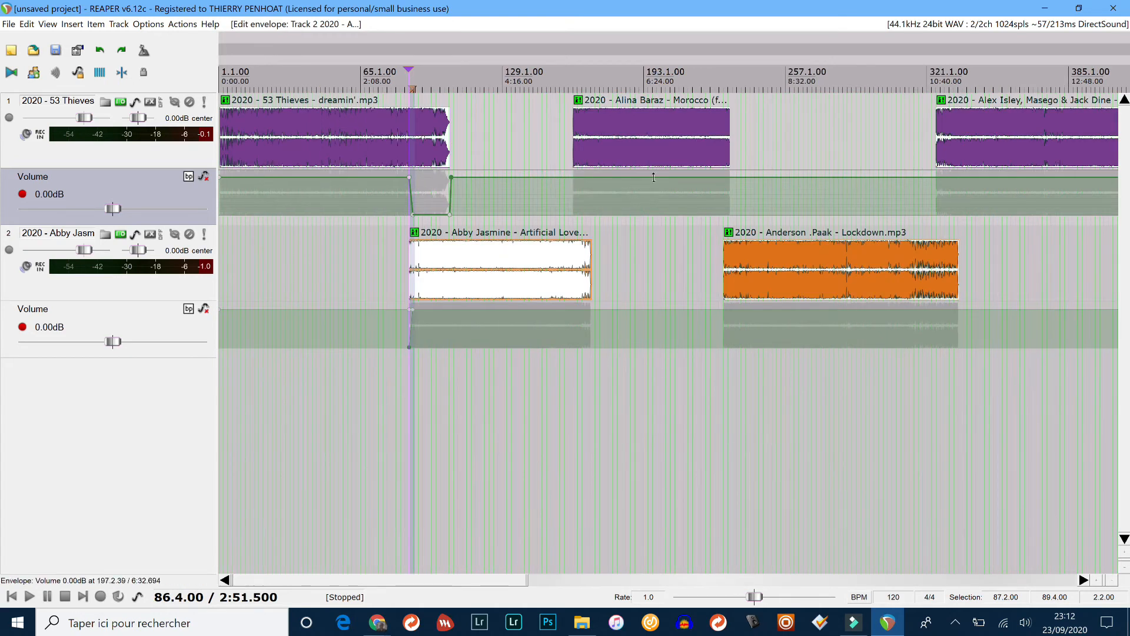
{"action": "scroll", "coordinate": [585, 169], "scroll_direction": "up", "scroll_amount": 2}
{"action": "scroll", "coordinate": [612, 163], "scroll_direction": "down", "scroll_amount": 2}
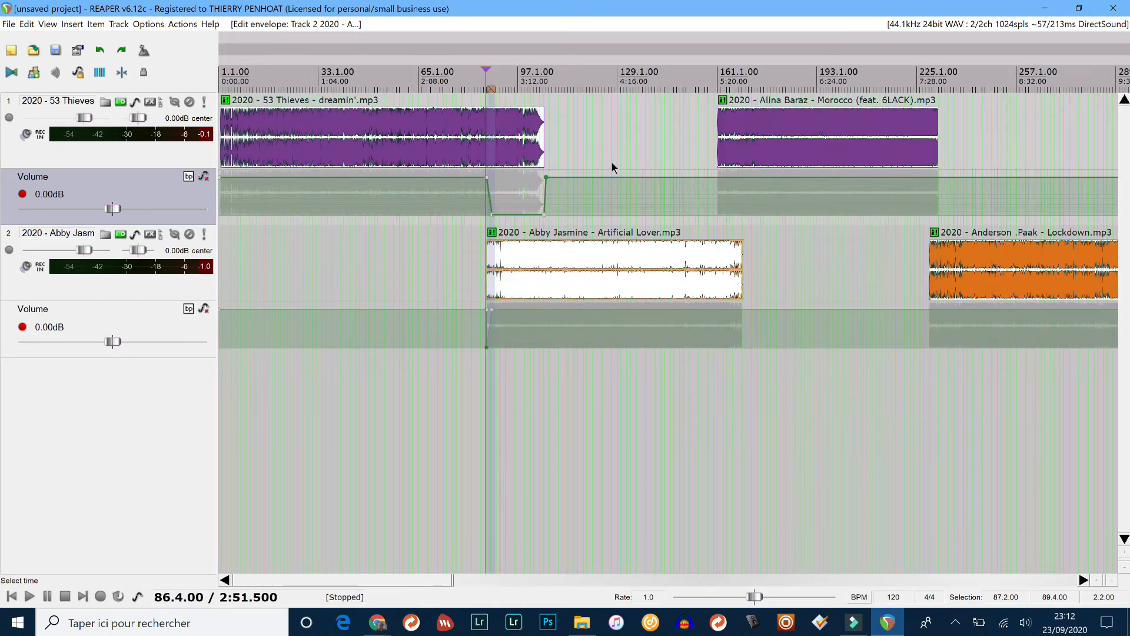
{"action": "left_click", "coordinate": [574, 81]}
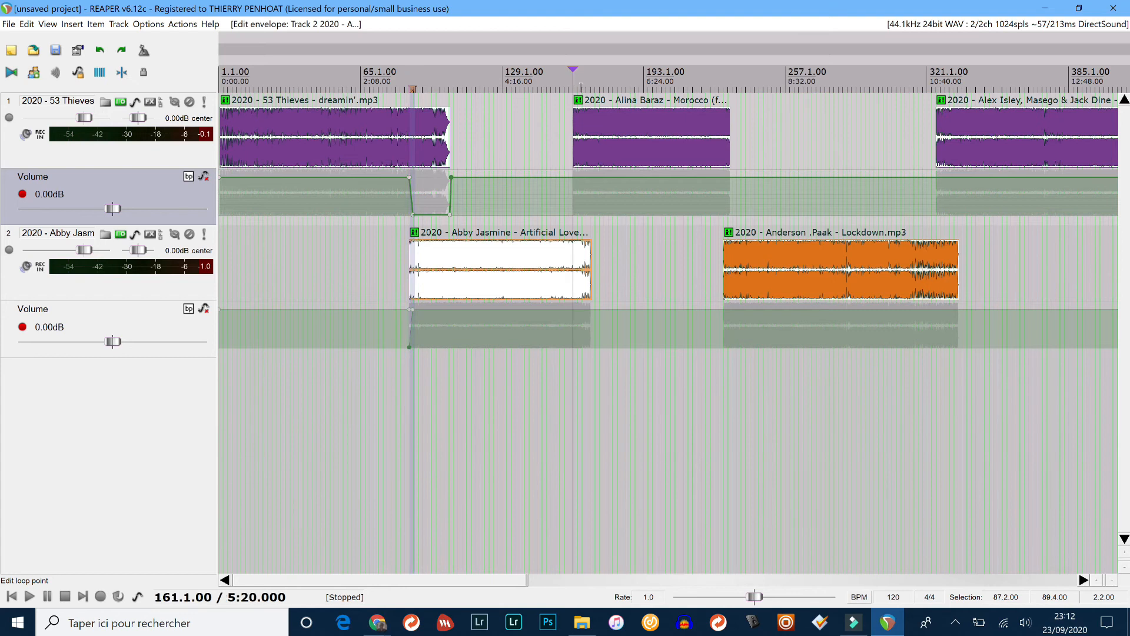
{"action": "scroll", "coordinate": [609, 169], "scroll_direction": "up", "scroll_amount": 4}
{"action": "scroll", "coordinate": [609, 169], "scroll_direction": "down", "scroll_amount": 3}
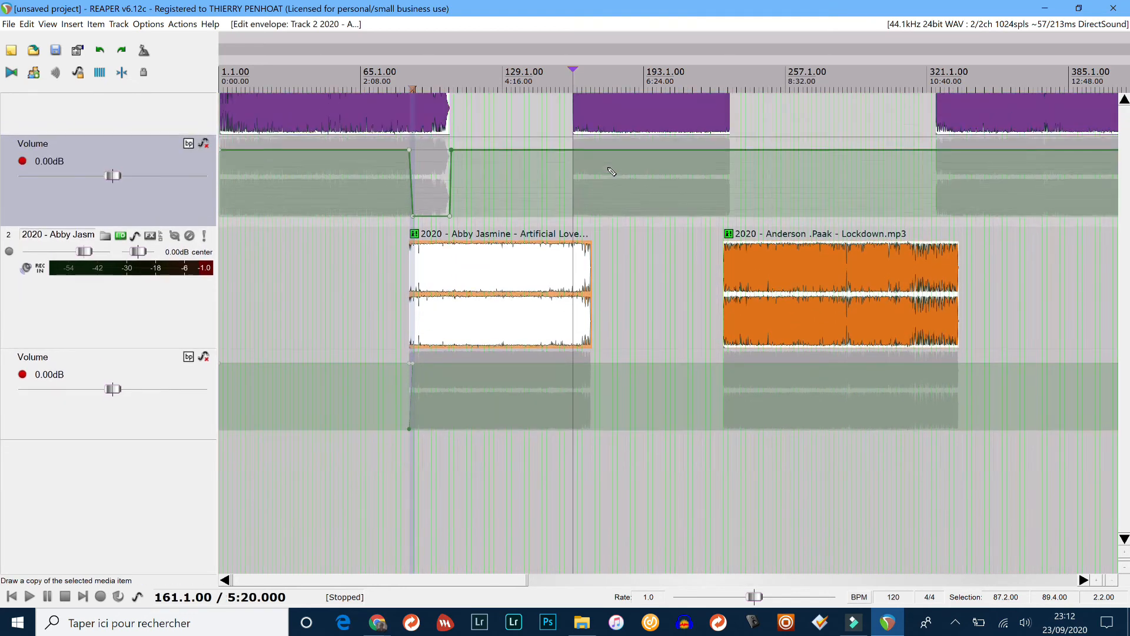
{"action": "scroll", "coordinate": [608, 171], "scroll_direction": "right", "scroll_amount": 3}
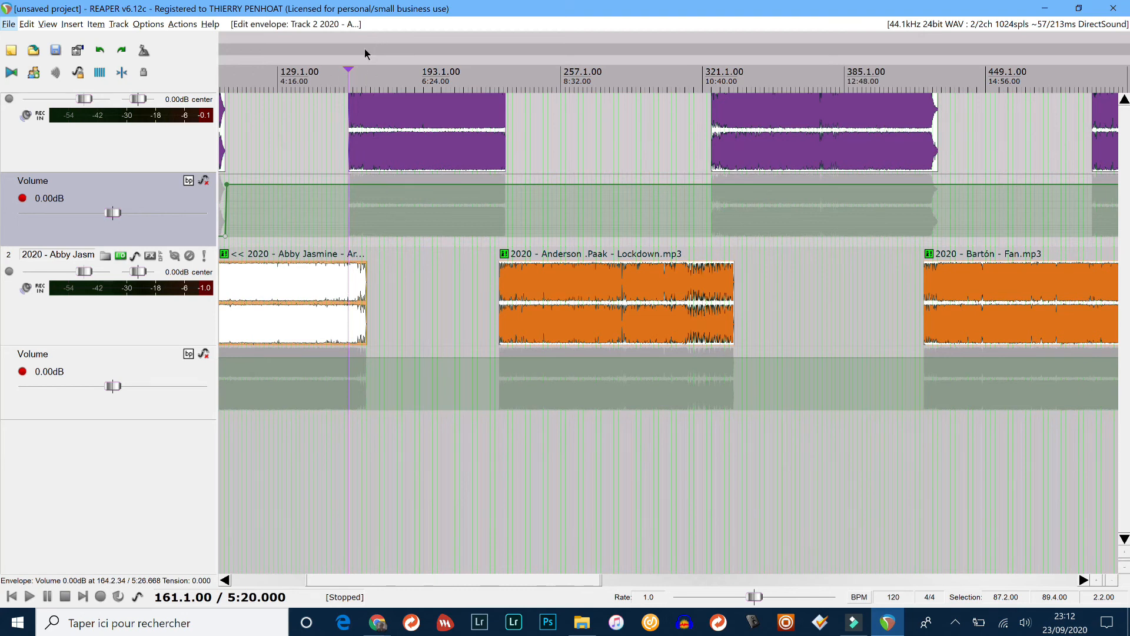
{"action": "scroll", "coordinate": [548, 355], "scroll_direction": "left", "scroll_amount": 2}
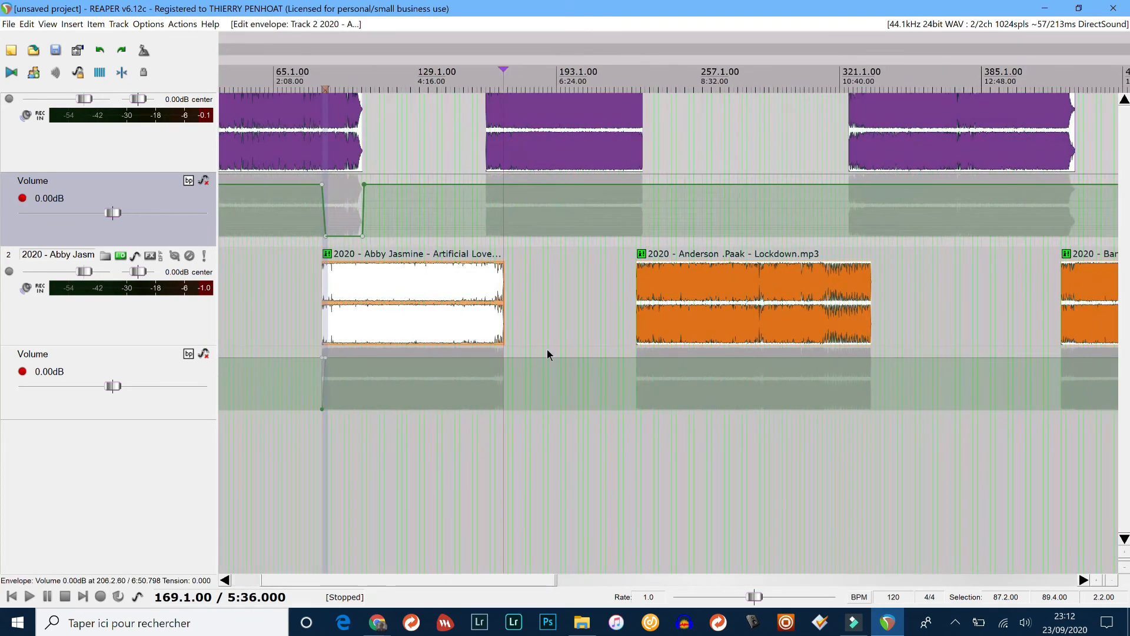
{"action": "left_click", "coordinate": [489, 83]}
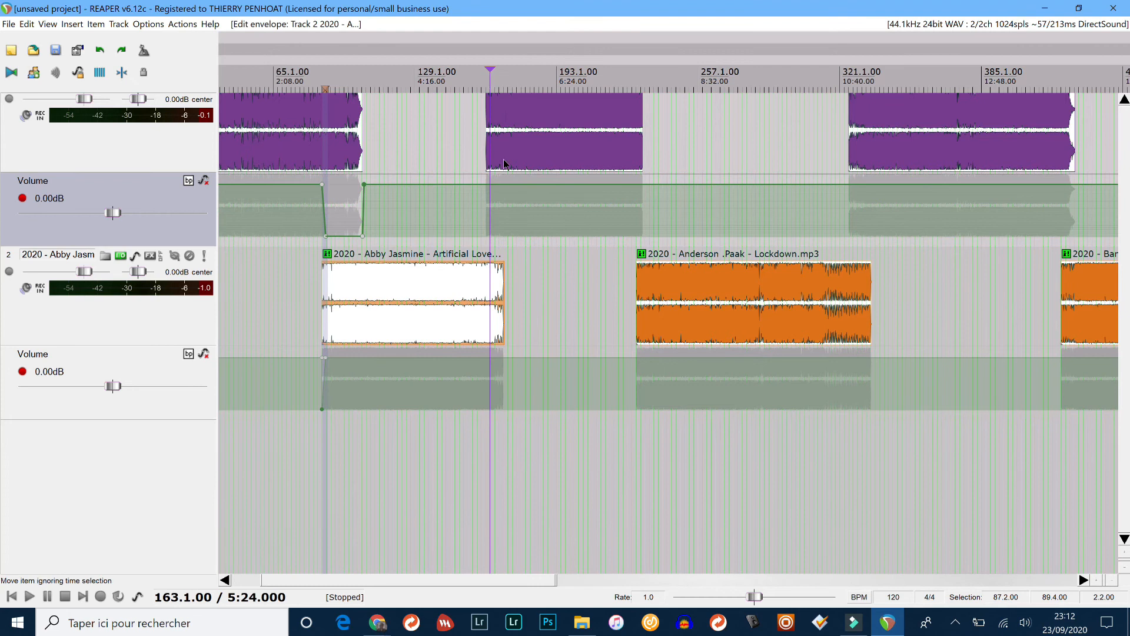
Step: Place the edit cursor at 161.2.00, just before the Alina Baraz audio begins on track 1
{"action": "scroll", "coordinate": [505, 164], "scroll_direction": "up", "scroll_amount": 3}
{"action": "scroll", "coordinate": [782, 278], "scroll_direction": "down", "scroll_amount": 1}
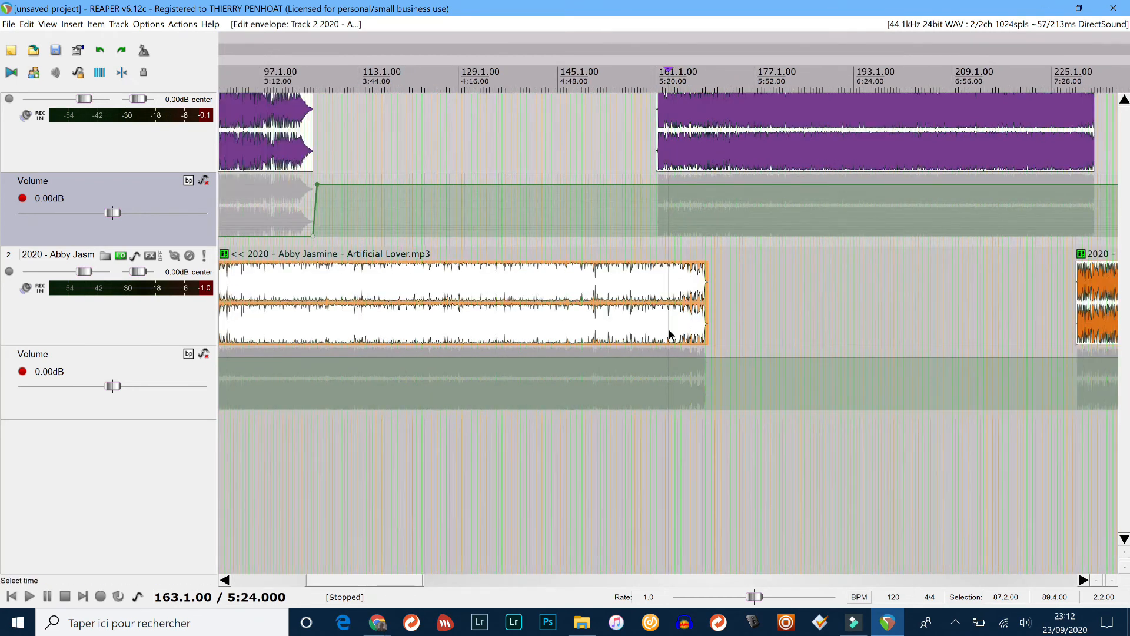
{"action": "left_click", "coordinate": [709, 262]}
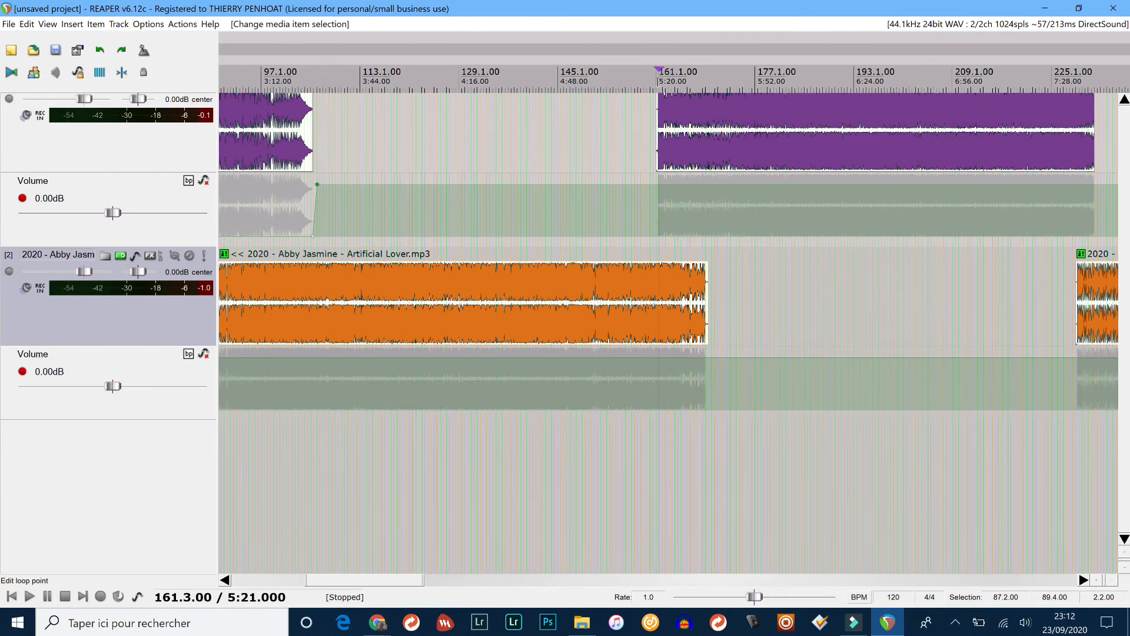
{"action": "scroll", "coordinate": [714, 133], "scroll_direction": "up", "scroll_amount": 5}
{"action": "left_click", "coordinate": [650, 77]}
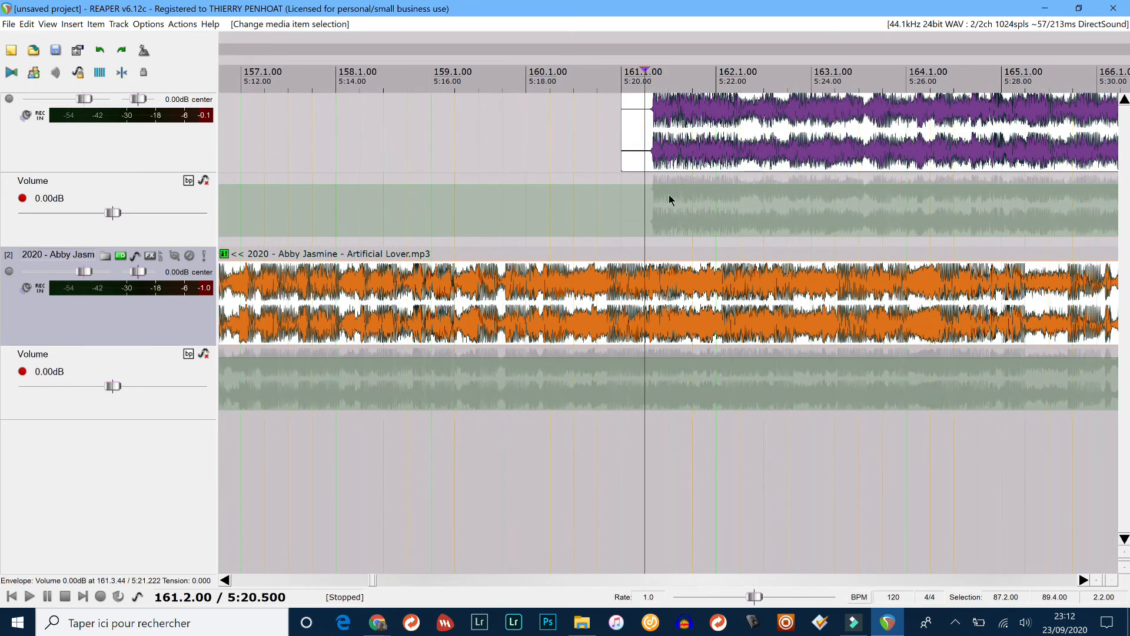
Step: Add points to track 1's volume envelope at the start of the Alina Baraz song and around the end of the Abby Jasmine song
{"action": "left_click", "coordinate": [638, 180]}
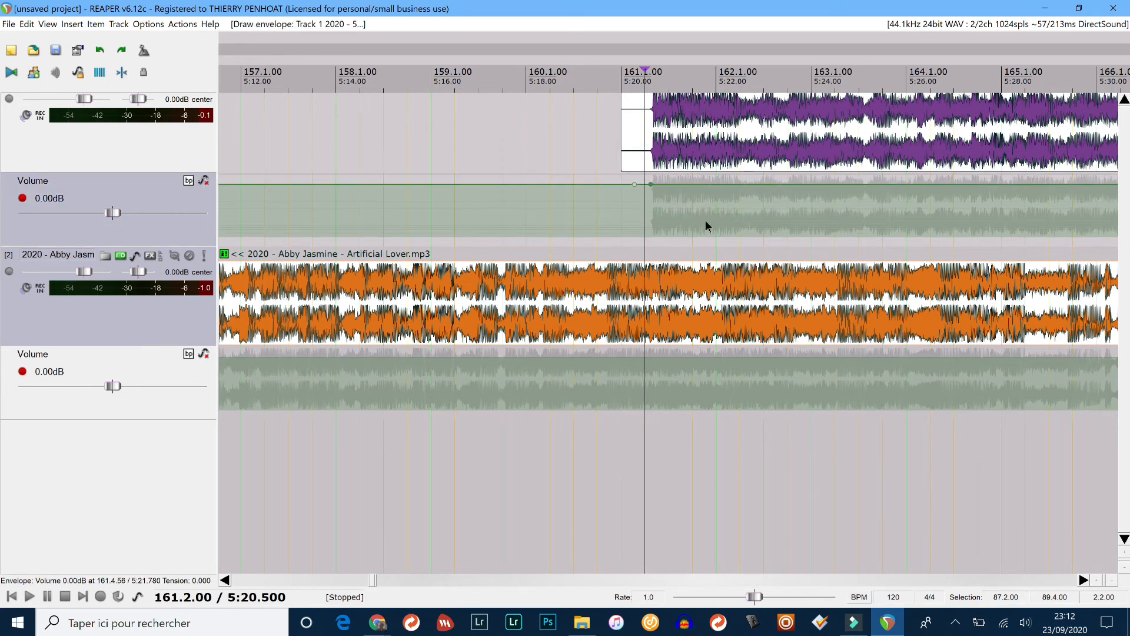
{"action": "scroll", "coordinate": [705, 225], "scroll_direction": "down", "scroll_amount": 3}
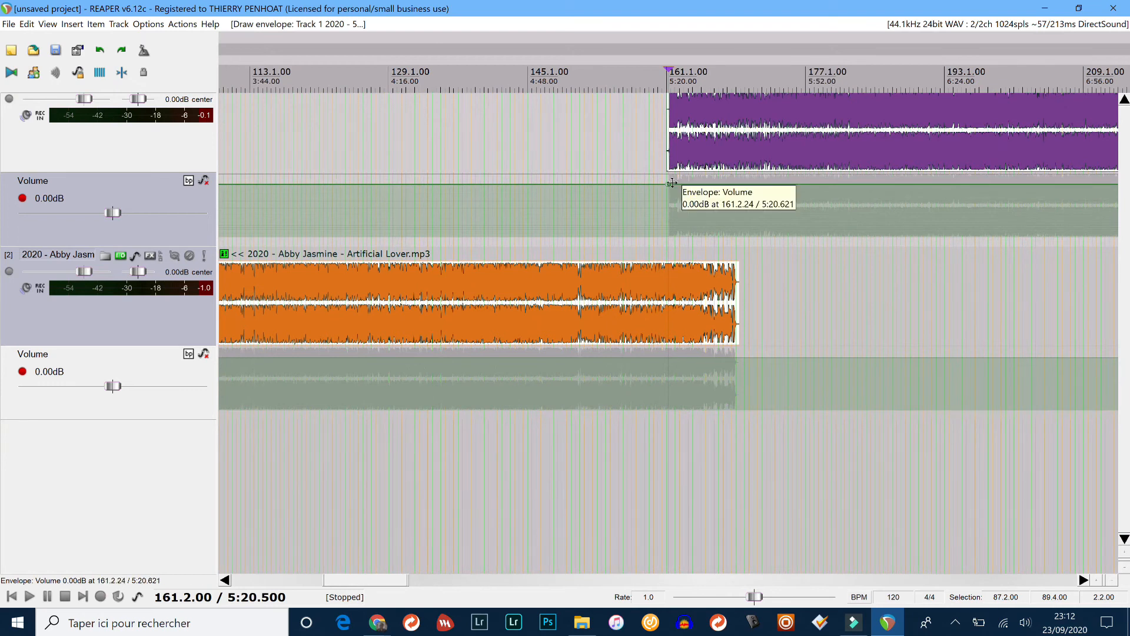
{"action": "scroll", "coordinate": [773, 387], "scroll_direction": "down", "scroll_amount": 3}
{"action": "scroll", "coordinate": [773, 387], "scroll_direction": "up", "scroll_amount": 1}
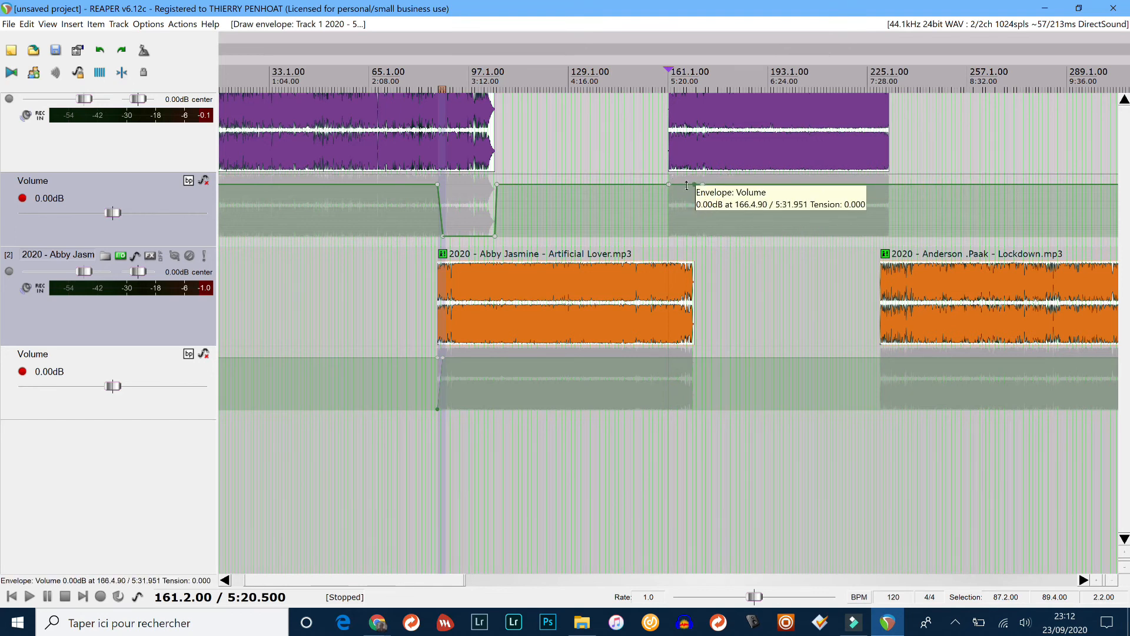
Step: Lower track 1's volume envelope point near 161.2.00 to -93.0 dB so the Alina Baraz song fades in
{"action": "scroll", "coordinate": [673, 183], "scroll_direction": "up", "scroll_amount": 6}
{"action": "left_click_drag", "start_coordinate": [677, 185], "coordinate": [670, 282]}
{"action": "scroll", "coordinate": [728, 238], "scroll_direction": "down", "scroll_amount": 3}
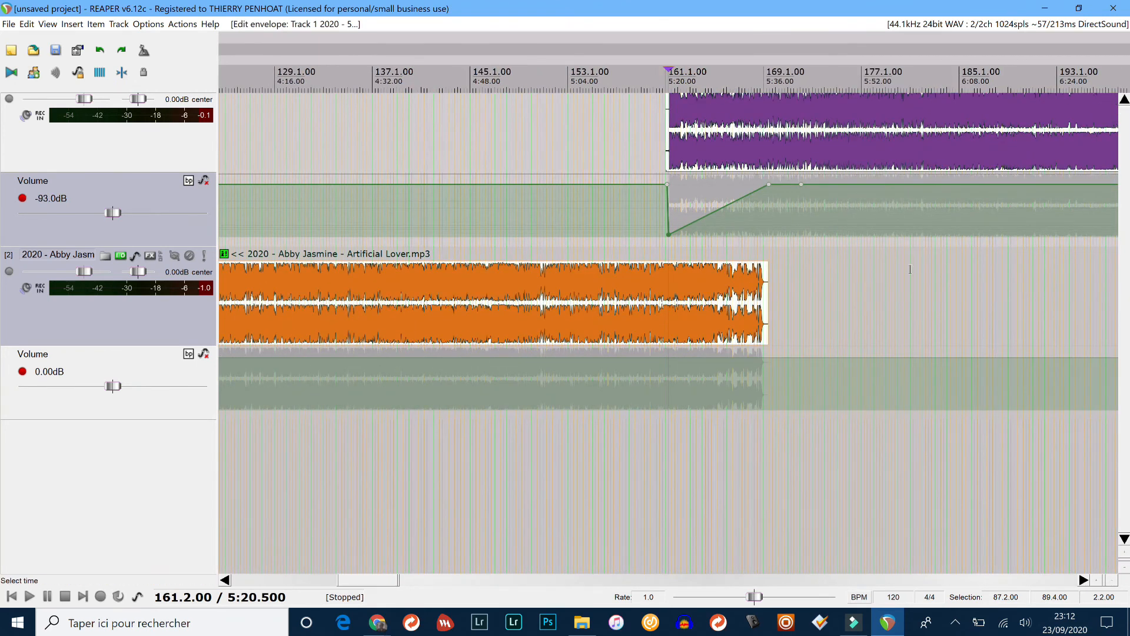
{"action": "scroll", "coordinate": [910, 269], "scroll_direction": "down", "scroll_amount": 3}
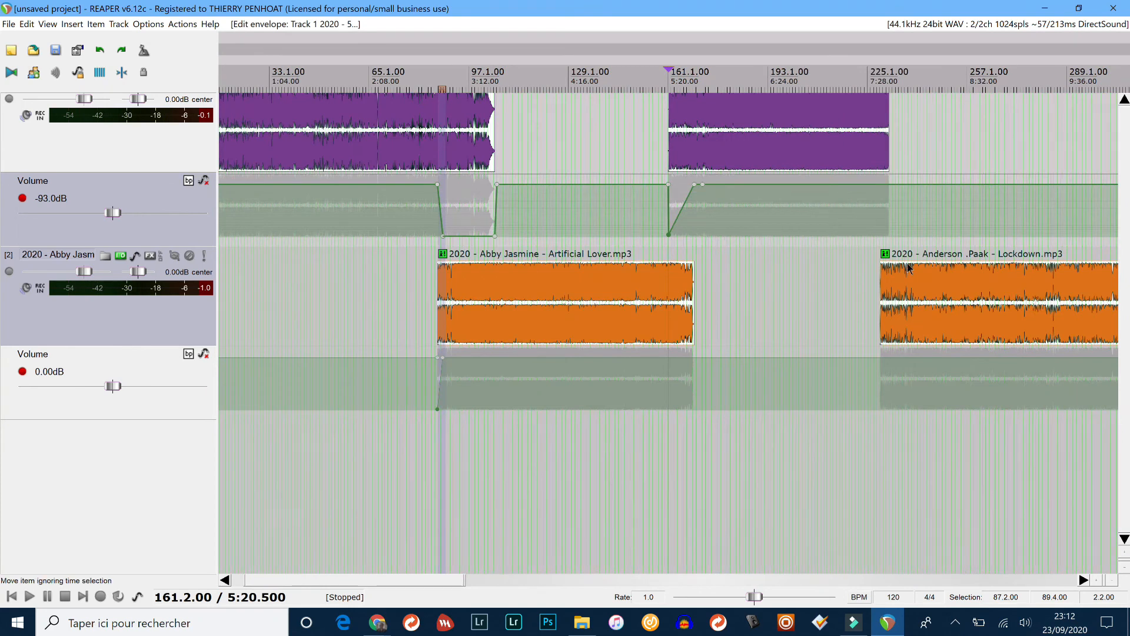
Step: Fade out the Abby Jasmine song with track 2 volume envelope points across the overlap, lowest near 169.3, and play the transition from 160.4.00
{"action": "scroll", "coordinate": [909, 269], "scroll_direction": "up", "scroll_amount": 3}
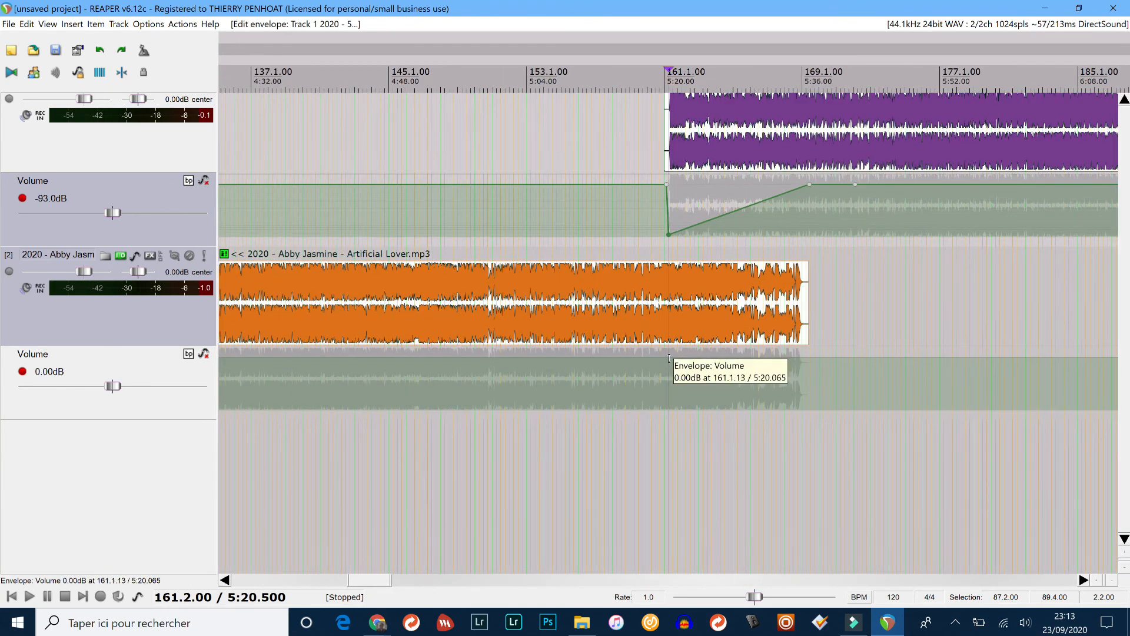
{"action": "left_click_drag", "start_coordinate": [666, 358], "coordinate": [831, 357]}
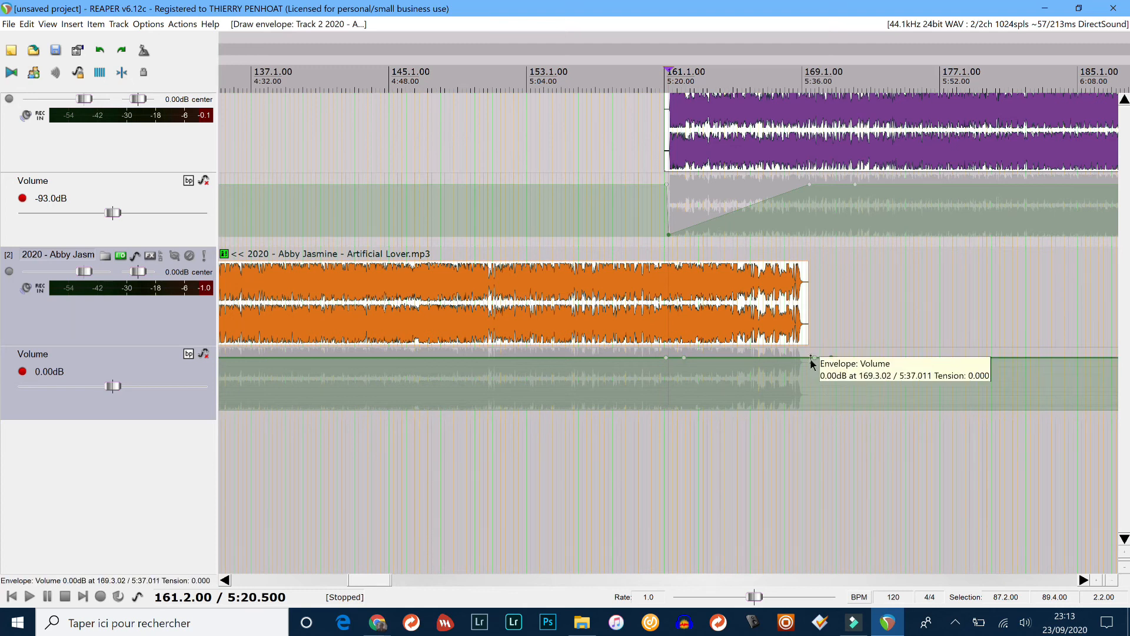
{"action": "left_click_drag", "start_coordinate": [816, 358], "coordinate": [811, 474]}
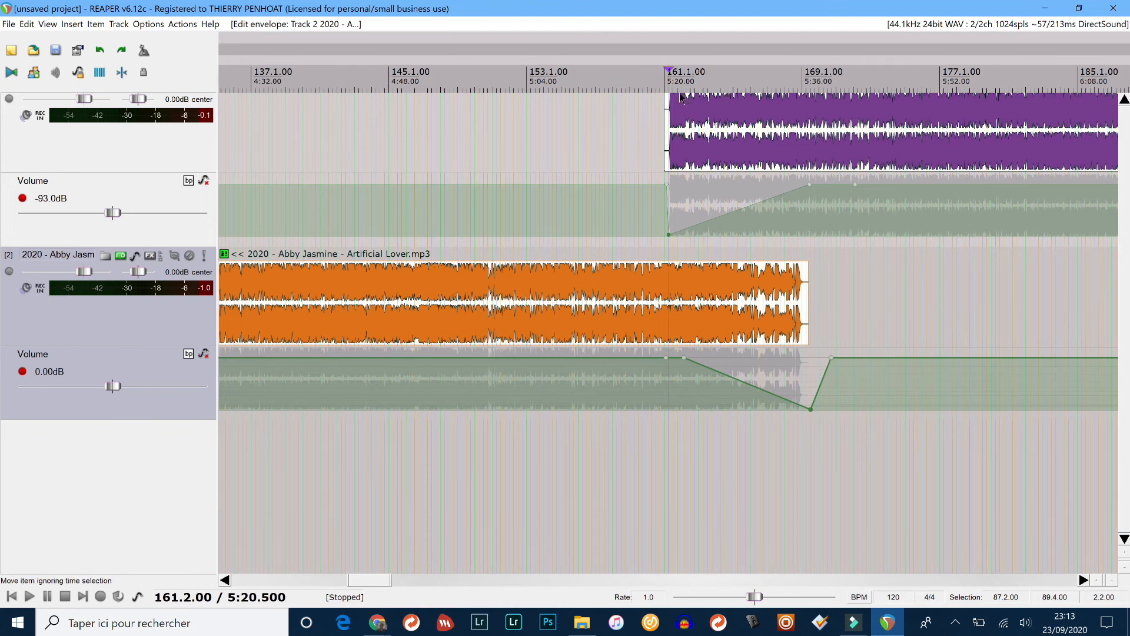
{"action": "key", "text": "space"}
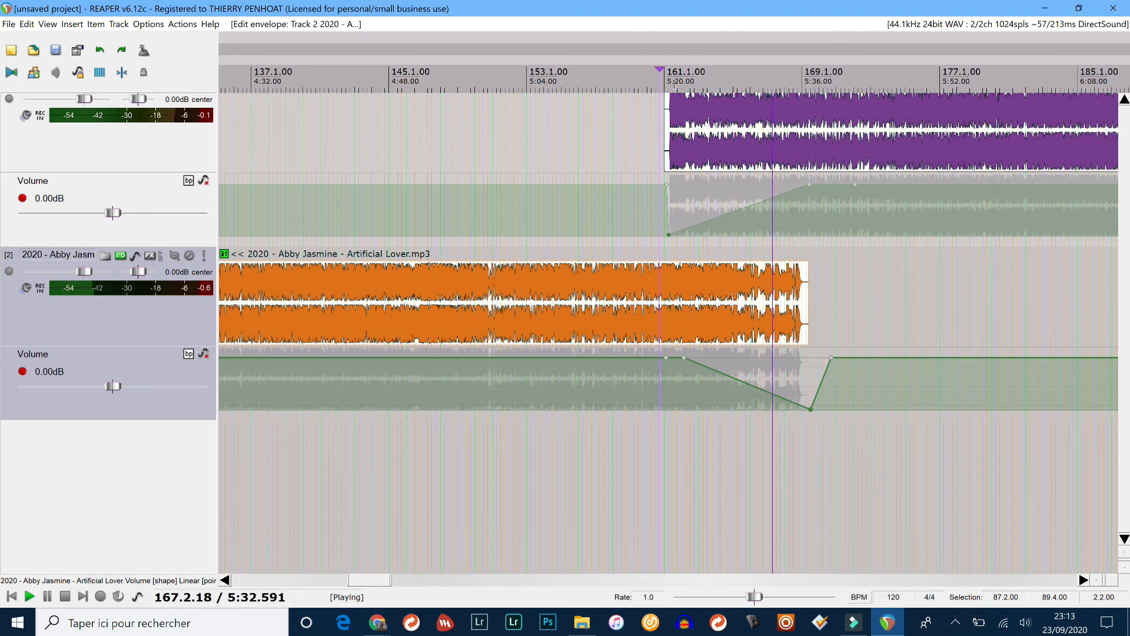
{"action": "key", "text": "space"}
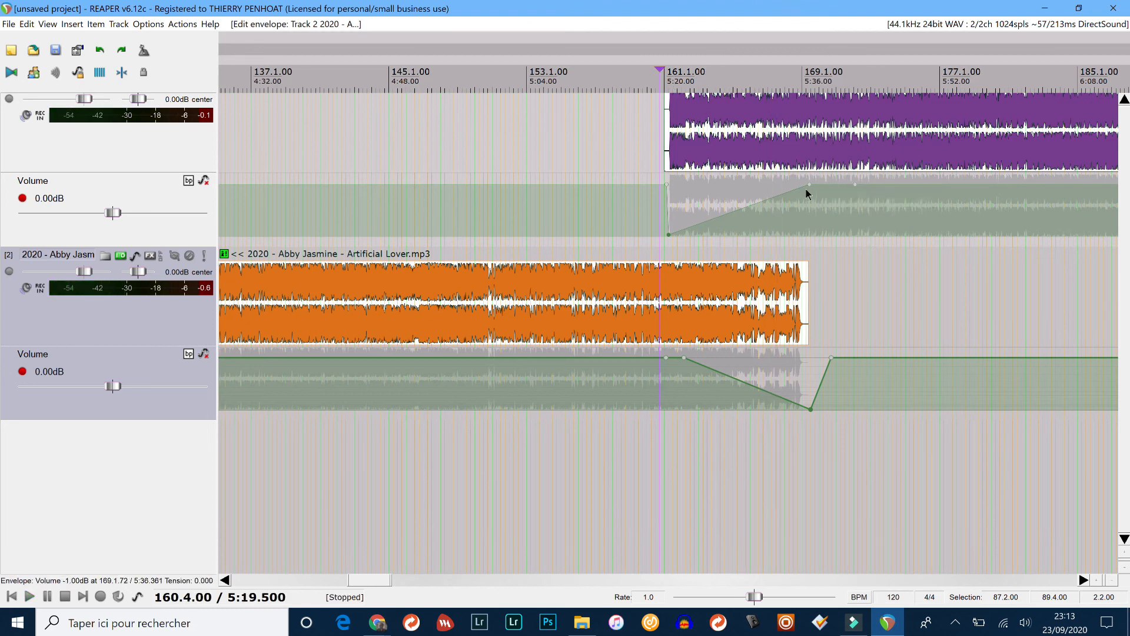
Step: Move track 1's fade-in end point back to about bar 166 and track 2's fade-out low point to about bar 167
{"action": "left_click_drag", "start_coordinate": [809, 184], "coordinate": [756, 184]}
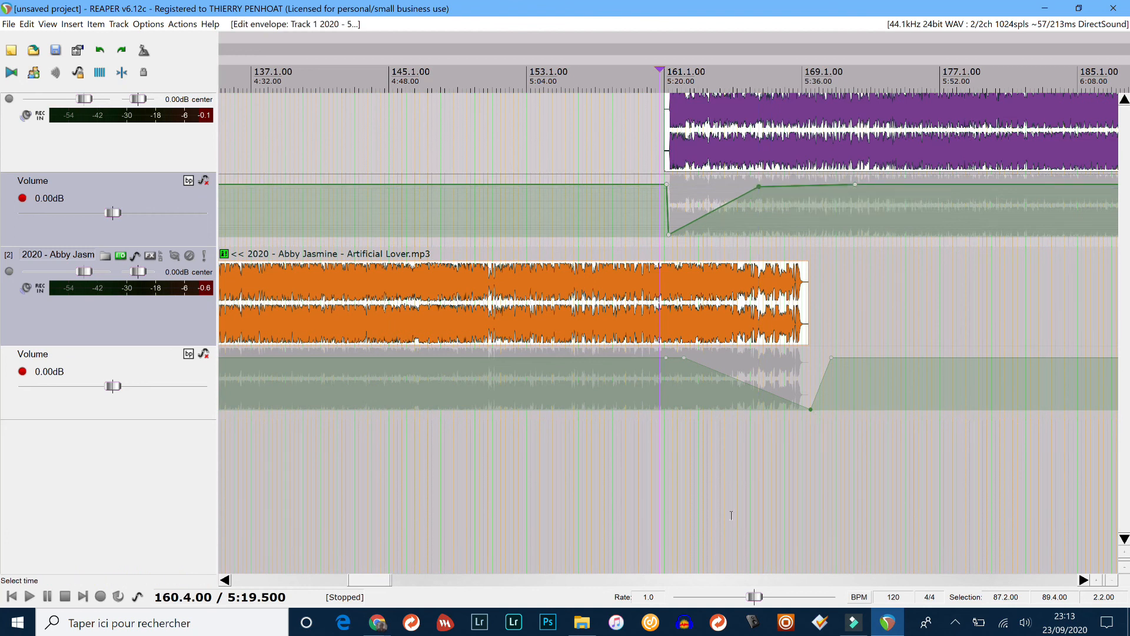
{"action": "left_click", "coordinate": [810, 409]}
{"action": "left_click_drag", "start_coordinate": [786, 406], "coordinate": [771, 408]}
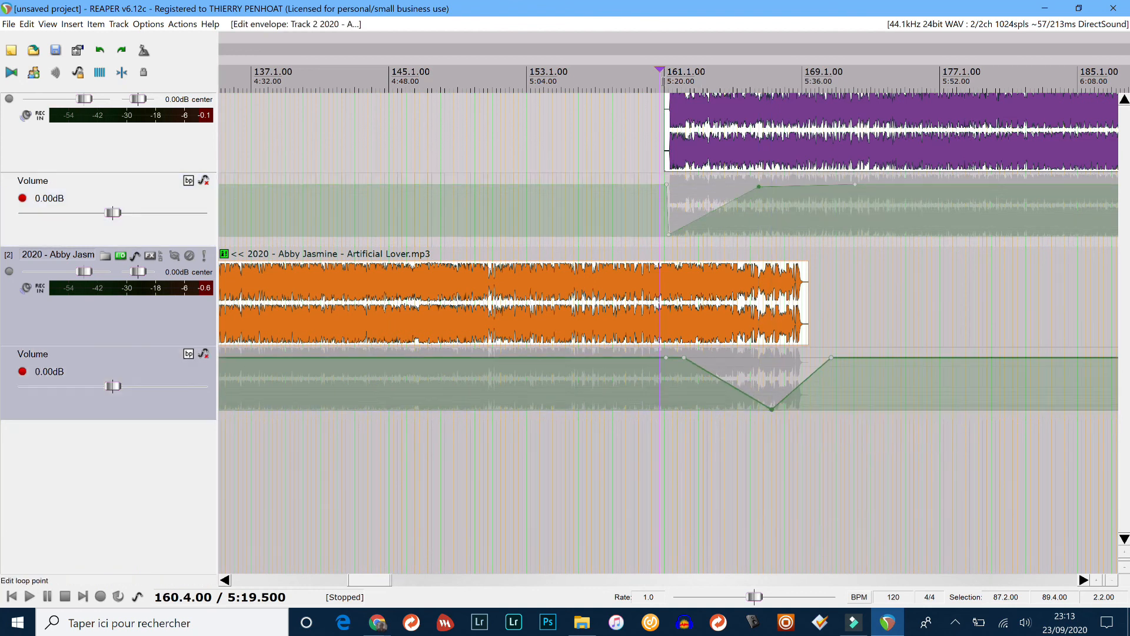
Step: Play the shortened crossfade between the Abby Jasmine and Alina Baraz songs from 159.4.00, then stop playback
{"action": "left_click", "coordinate": [644, 77]}
{"action": "key", "text": "space"}
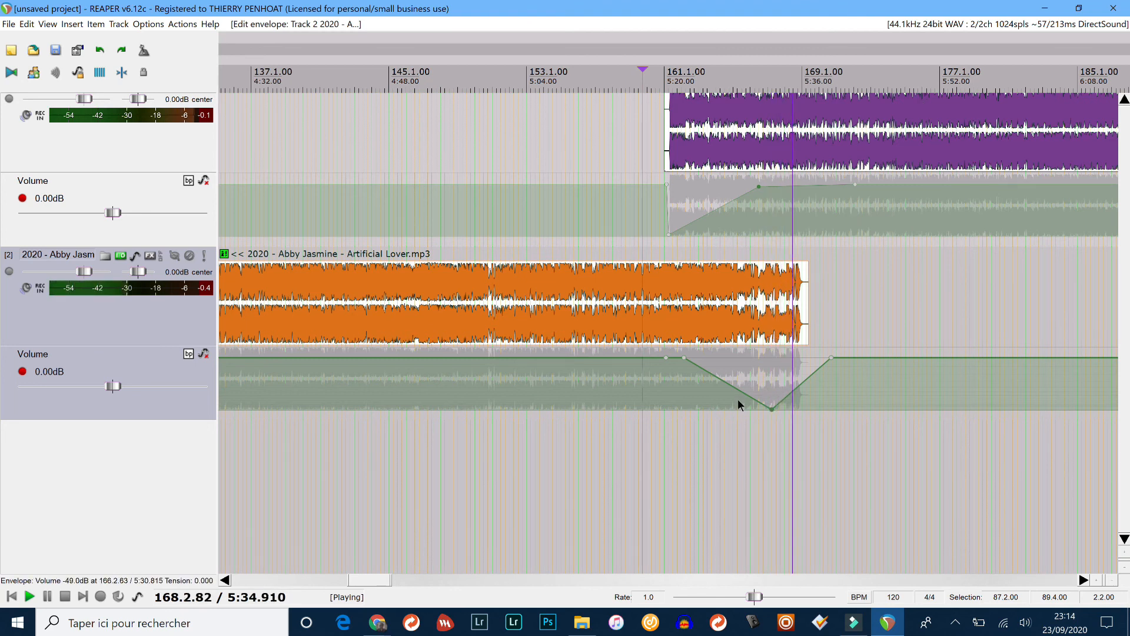
{"action": "key", "text": "space"}
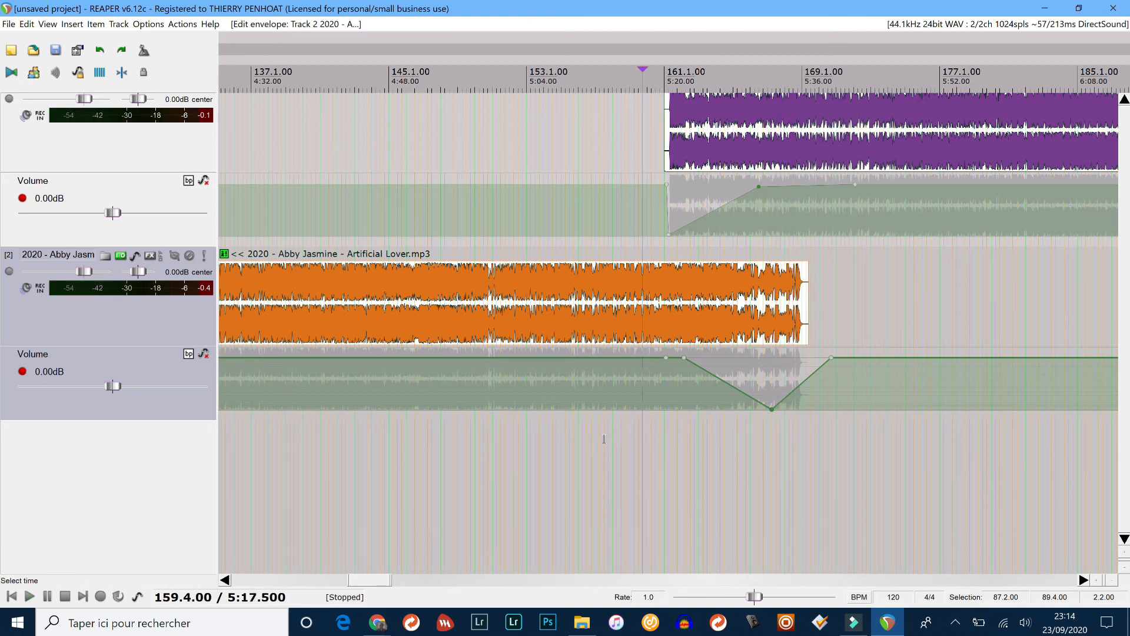